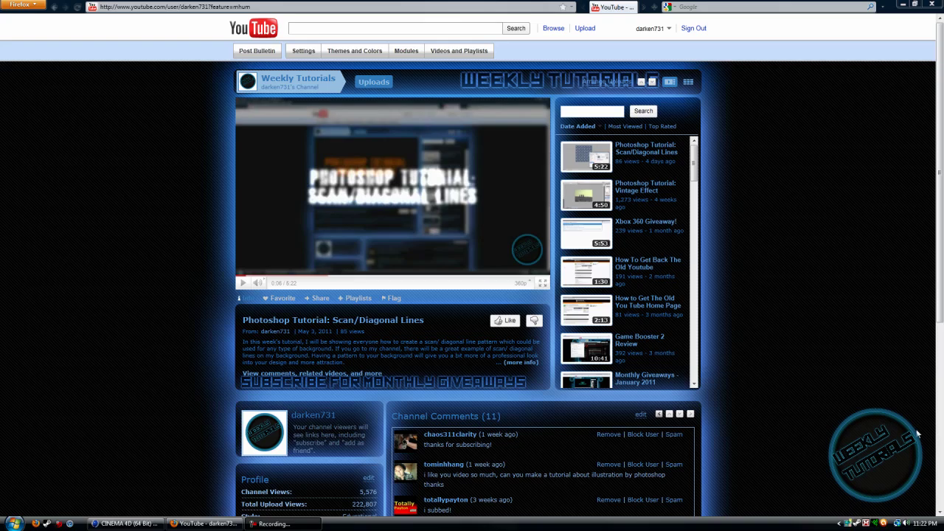
Switch to CINEMA 4D and review the General and Output render settings, checking the output width and height.
click(140, 524)
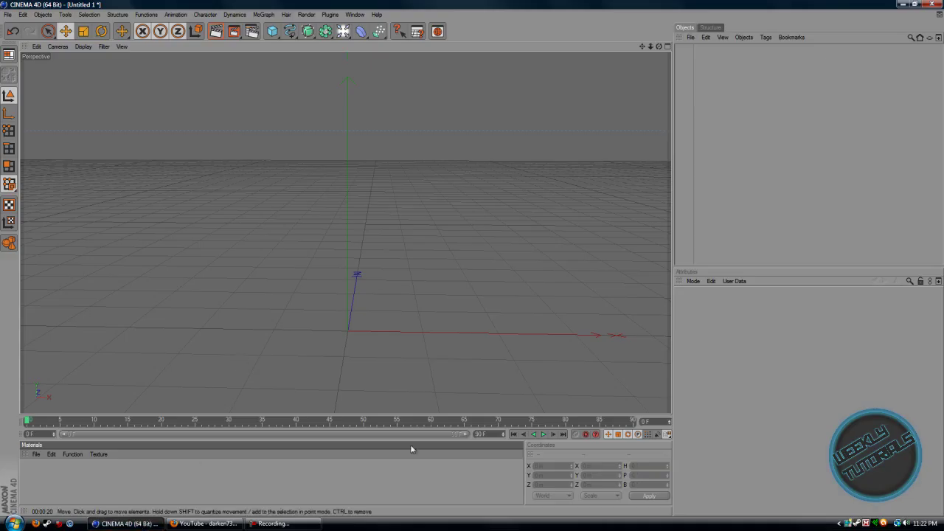
click(308, 15)
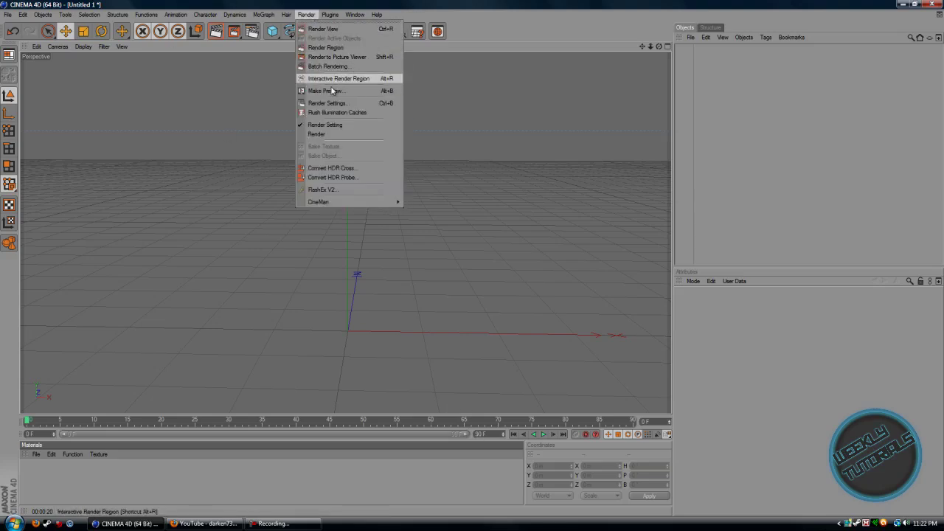
click(326, 103)
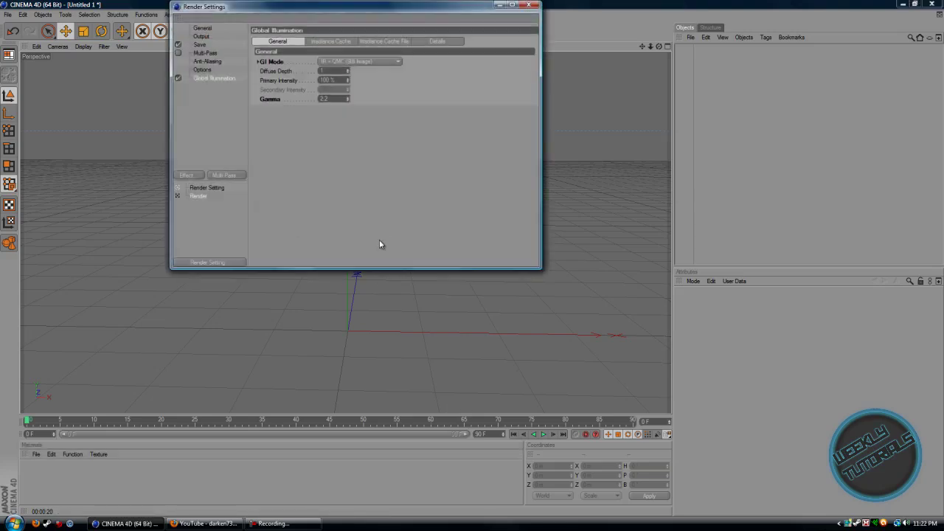
click(204, 28)
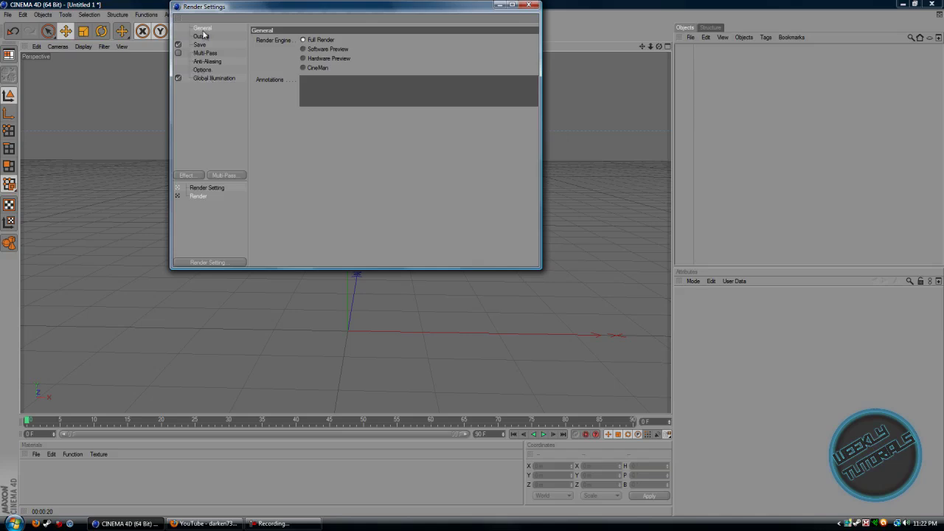
click(205, 37)
double_click(316, 50)
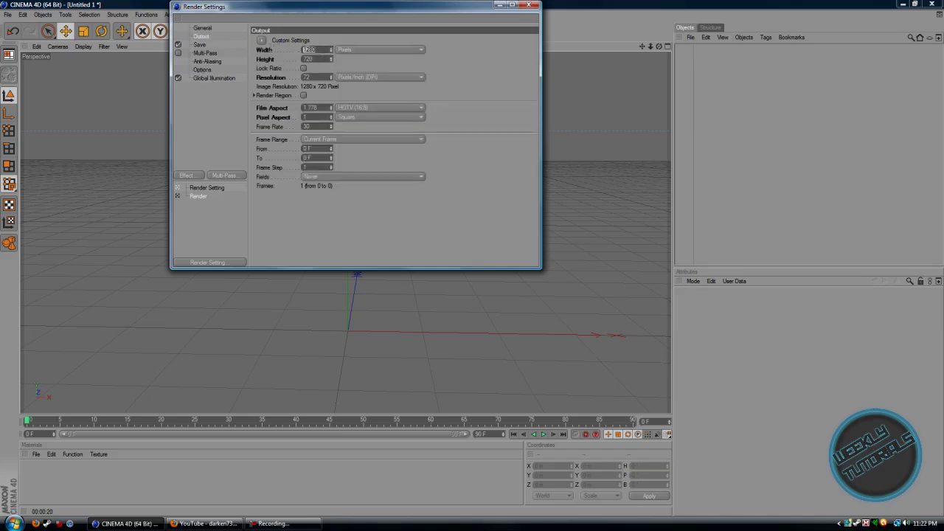
double_click(306, 59)
click(440, 79)
click(529, 5)
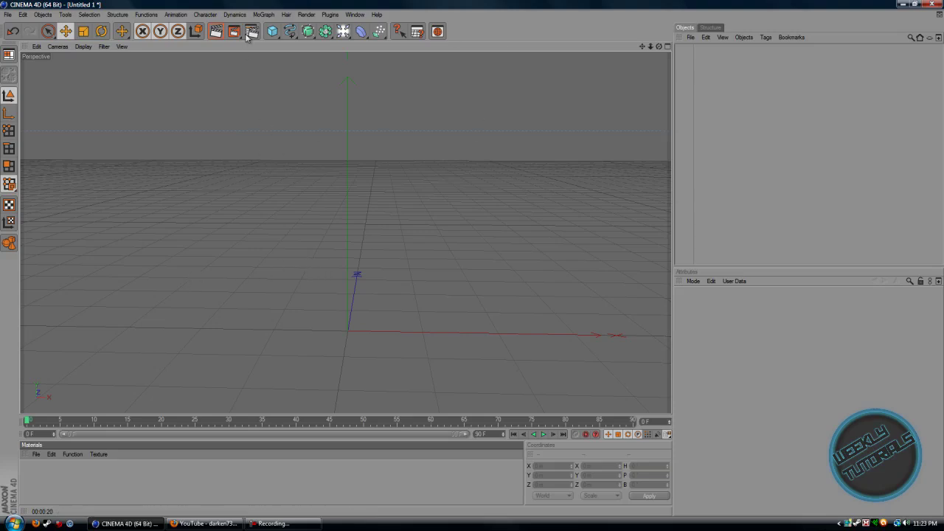
Add a MoGraph Text object to the scene and set its alignment to Middle.
click(263, 14)
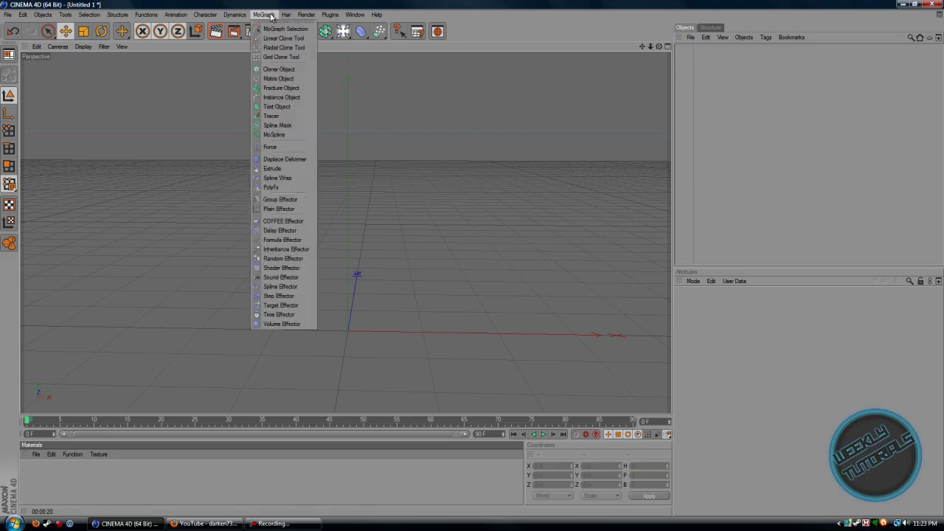
click(272, 107)
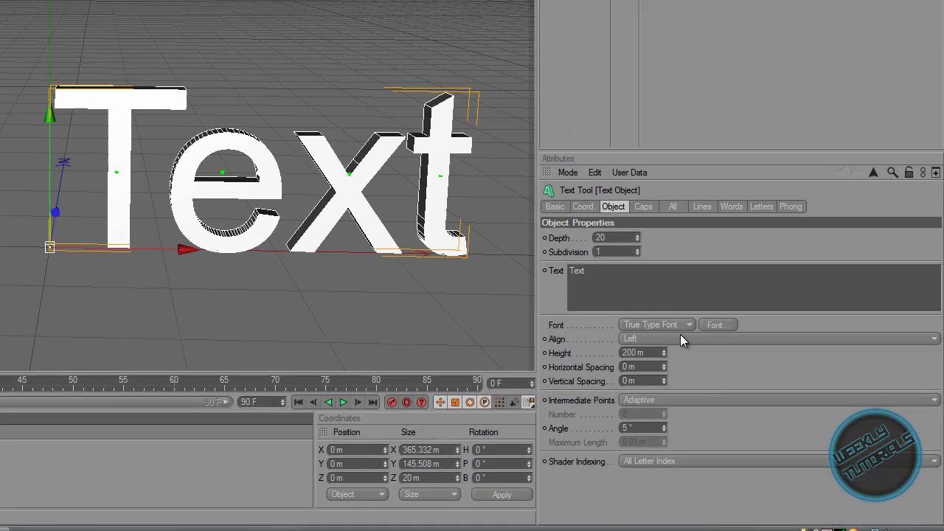
click(764, 389)
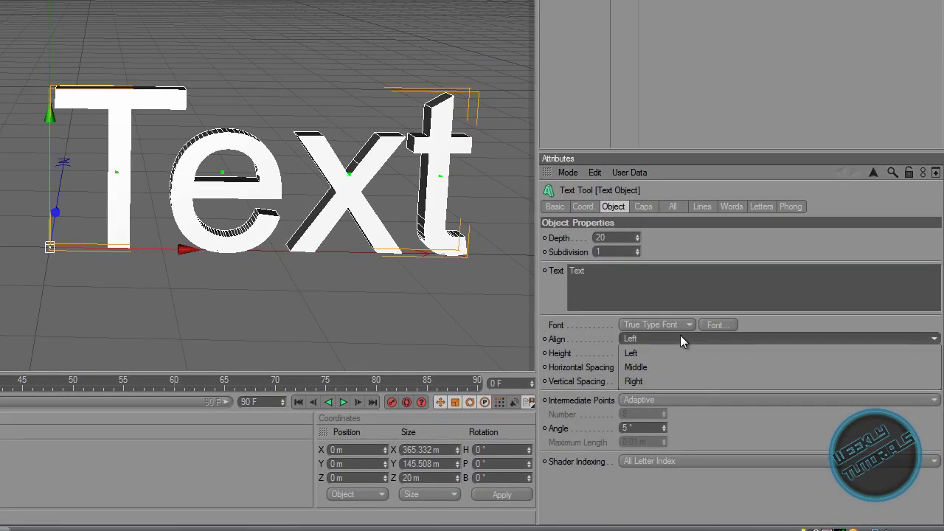
click(666, 367)
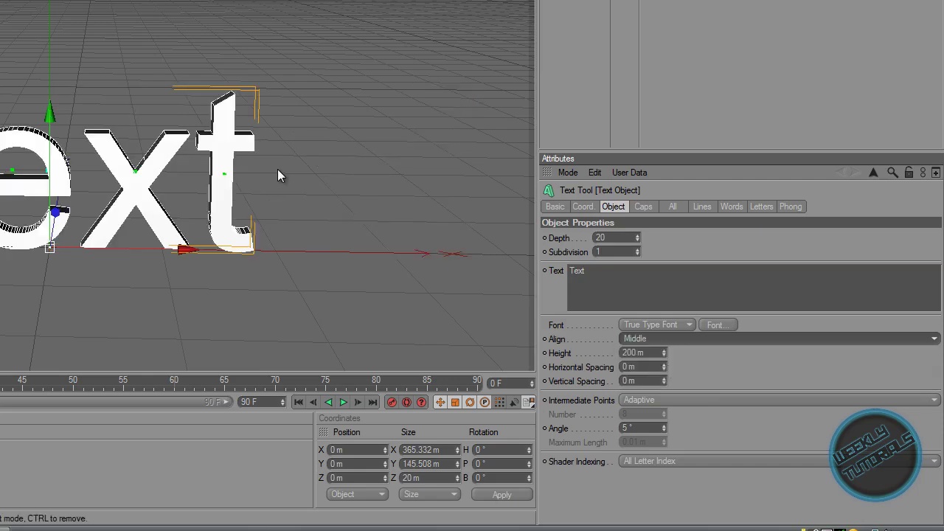
Set the text object's depth to 80 and change its wording to "Glossy".
double_click(602, 238)
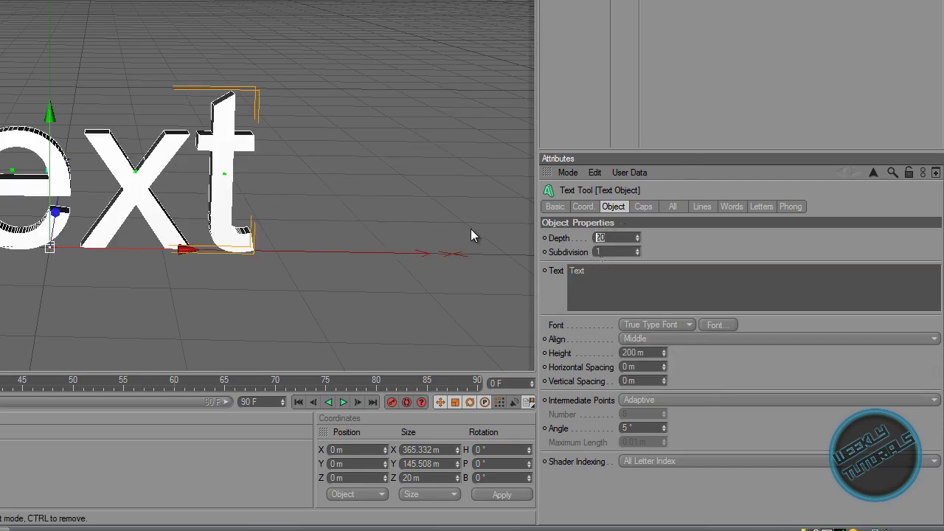
text(80)
key(Return)
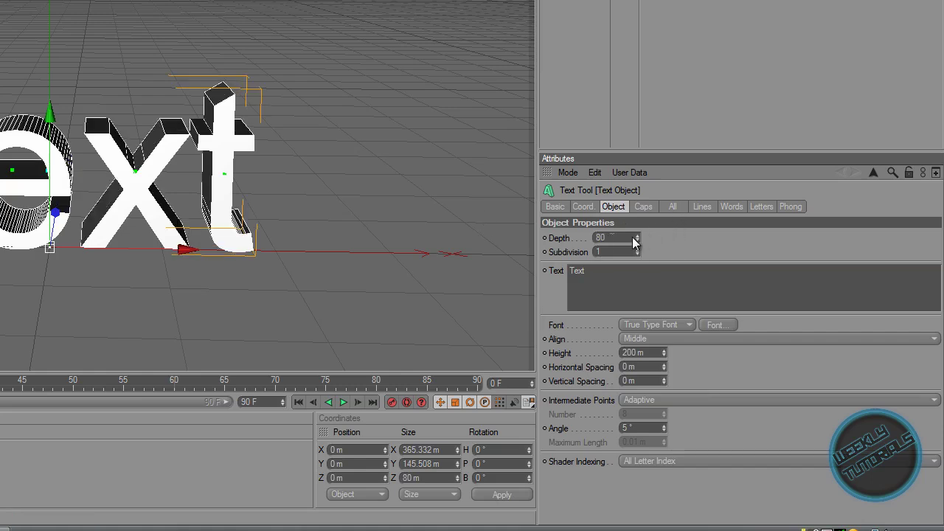
double_click(578, 271)
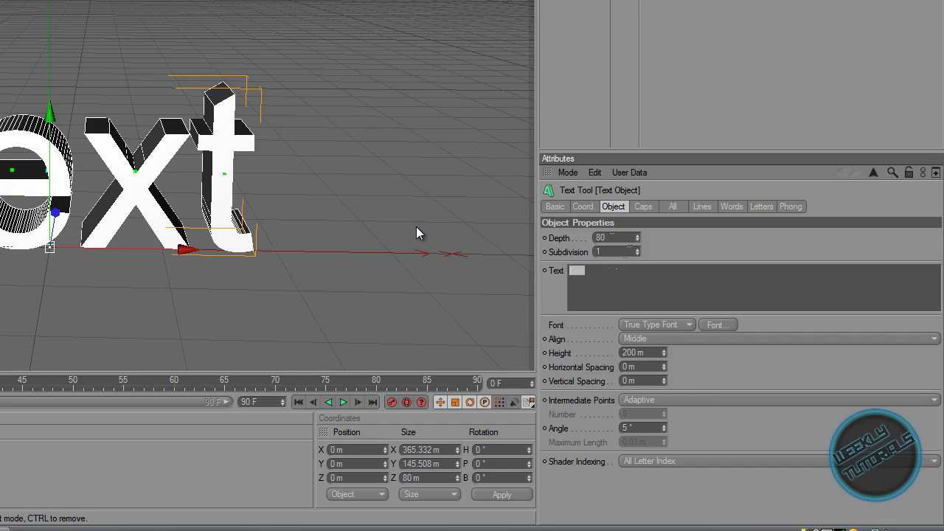
text(Glossy)
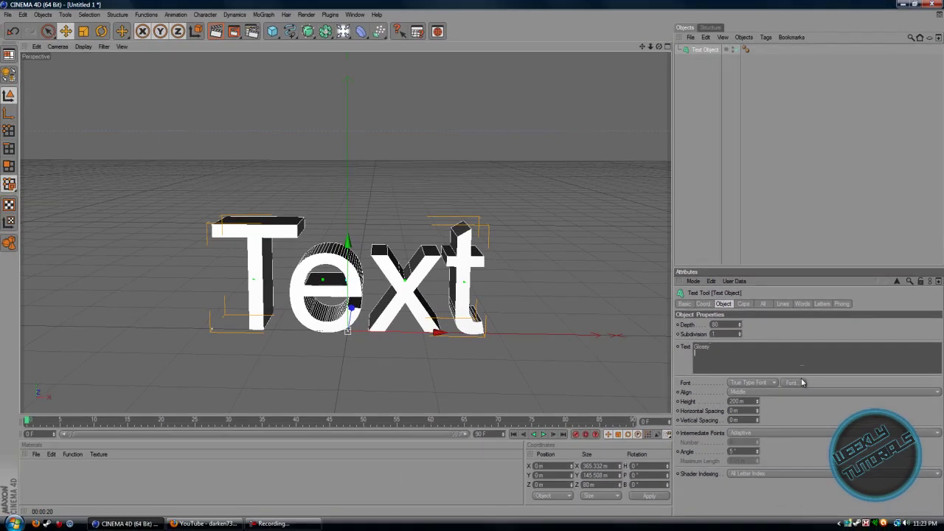
Change the text object's font to Freshman in the Regular style.
click(801, 383)
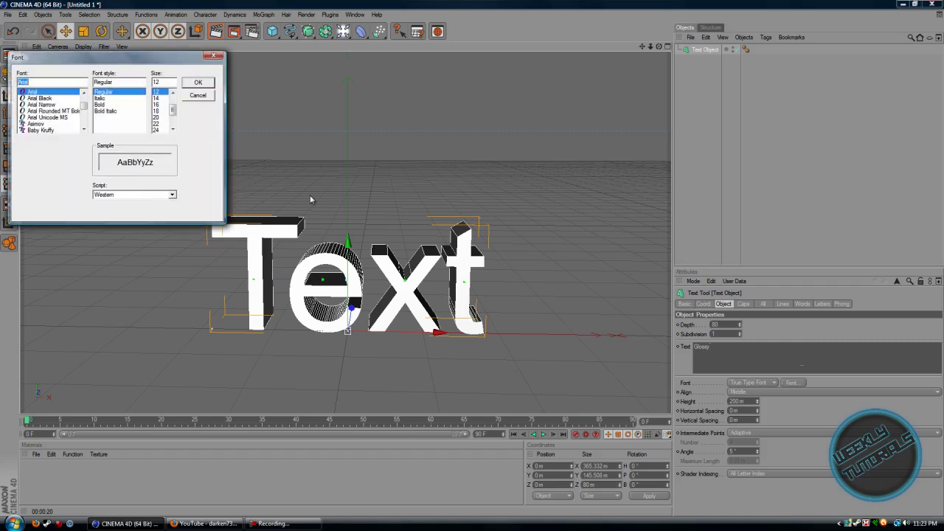
double_click(44, 80)
text(Freshma)
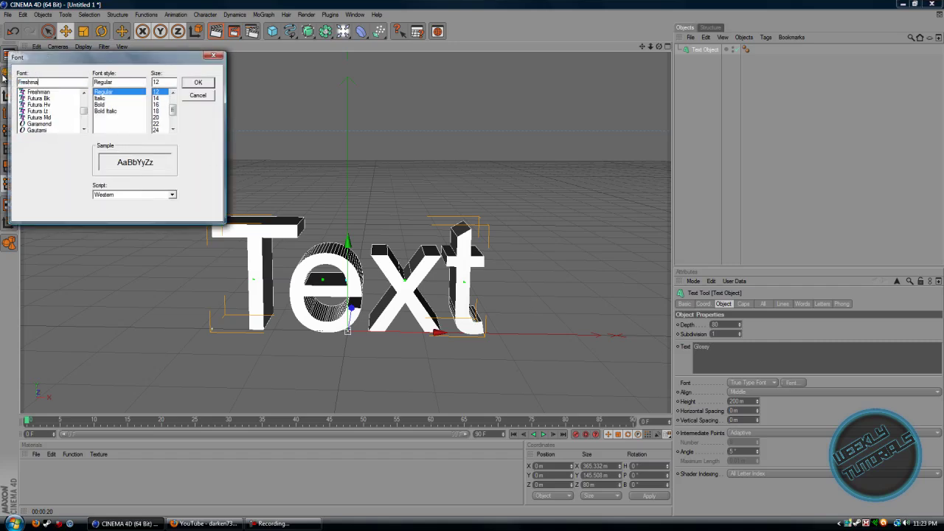
text(n)
click(55, 91)
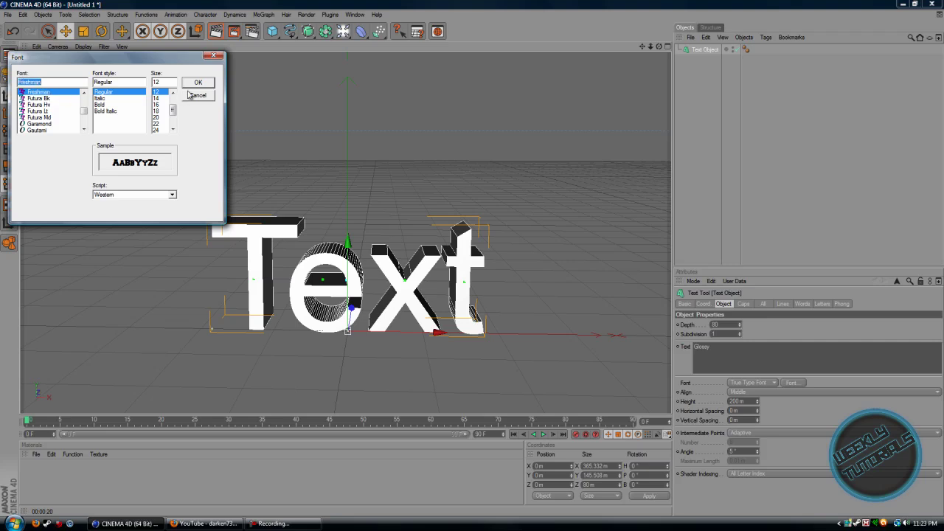
click(195, 83)
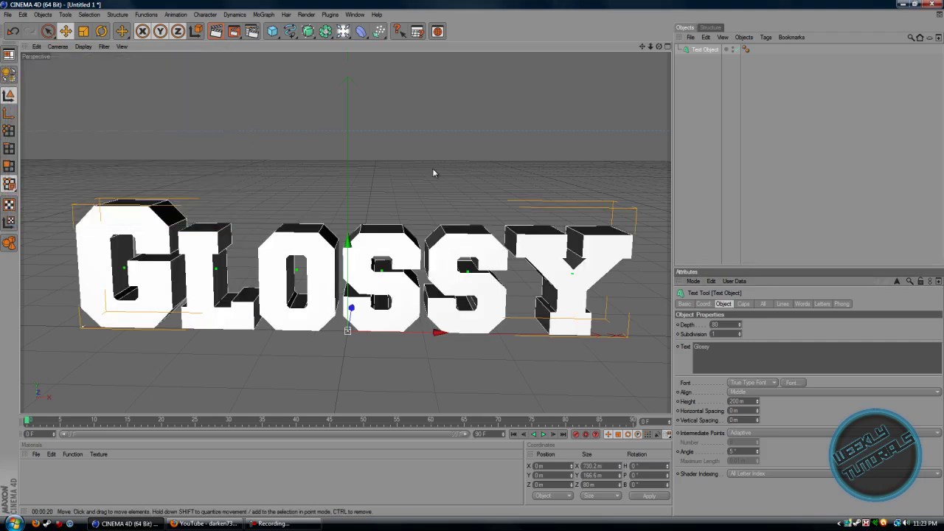
Give the text Fillet Cap start and end caps, each with 10 steps and a 2 m radius.
click(744, 304)
click(723, 327)
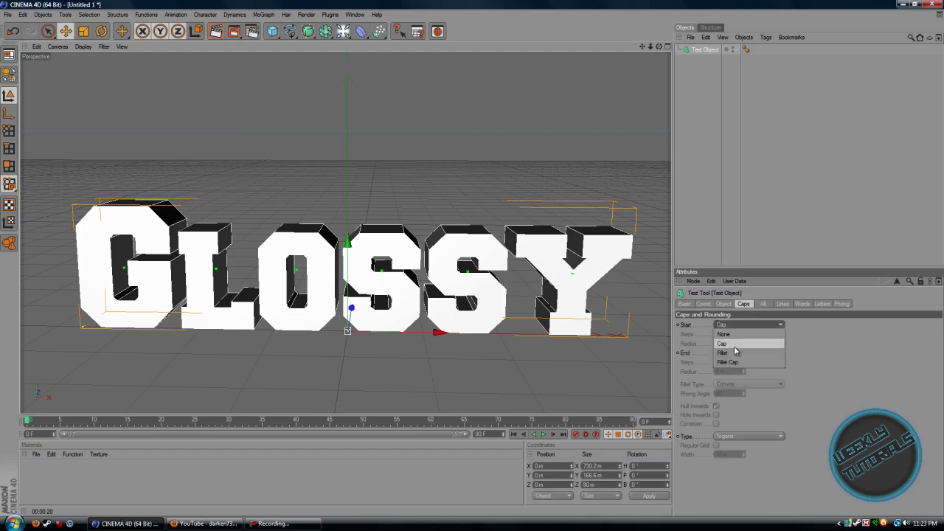
click(734, 359)
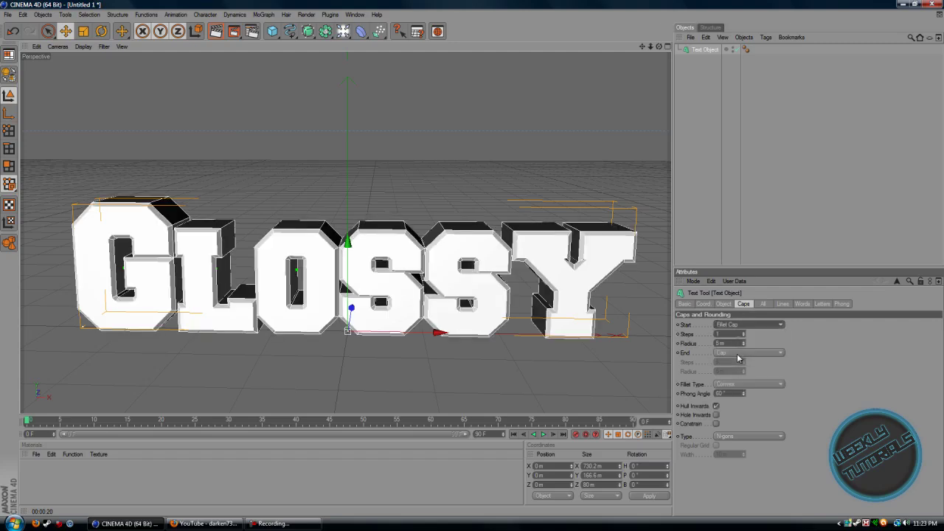
click(739, 354)
click(737, 391)
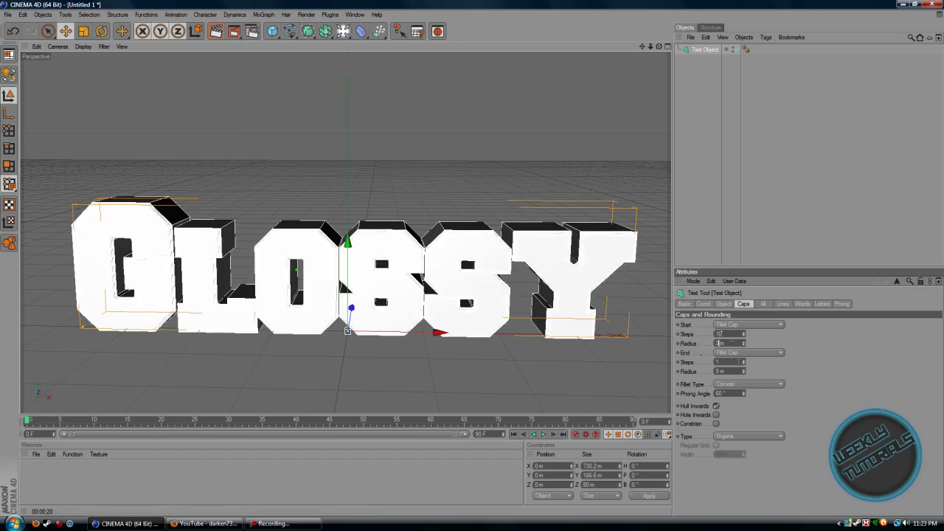
key(Tab)
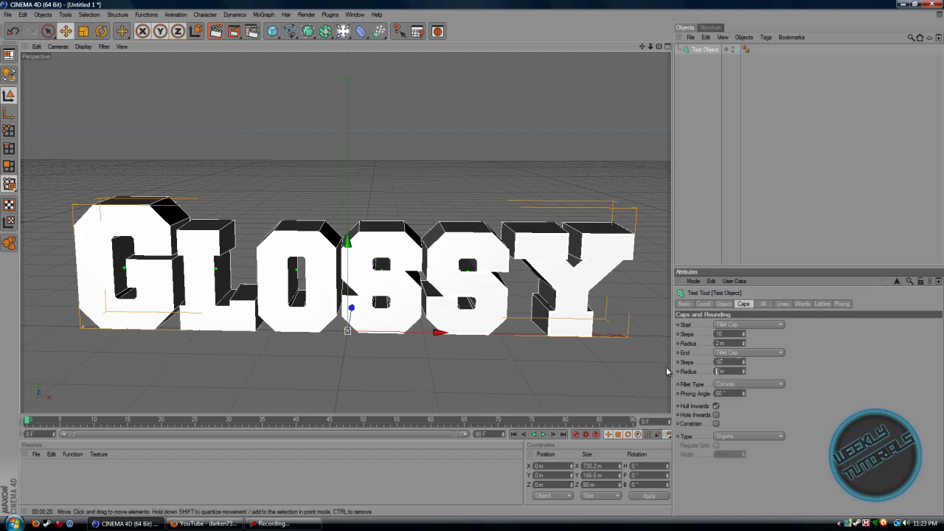
text(2)
key(Return)
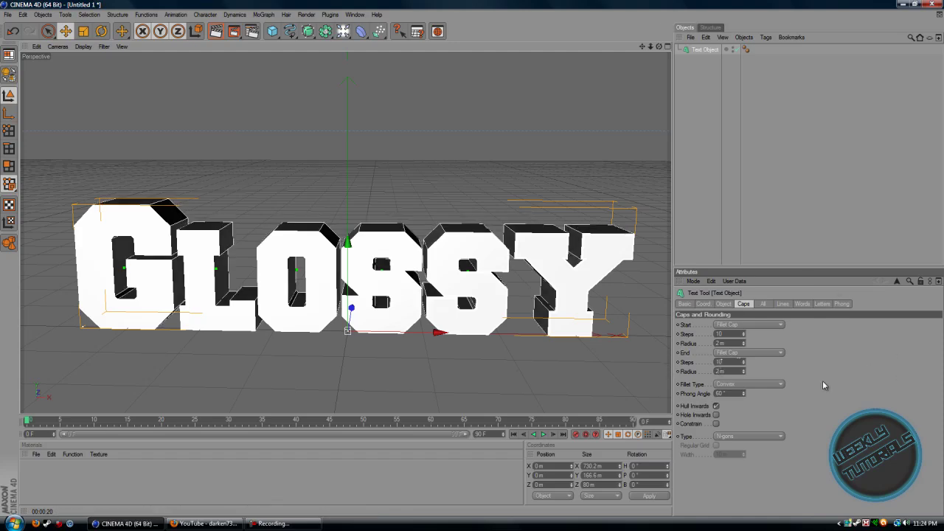
click(760, 305)
click(706, 305)
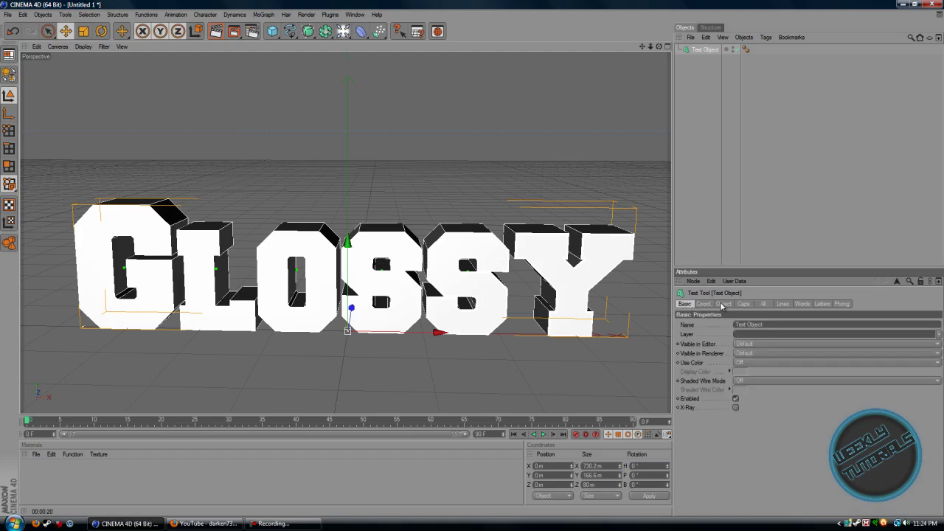
click(724, 305)
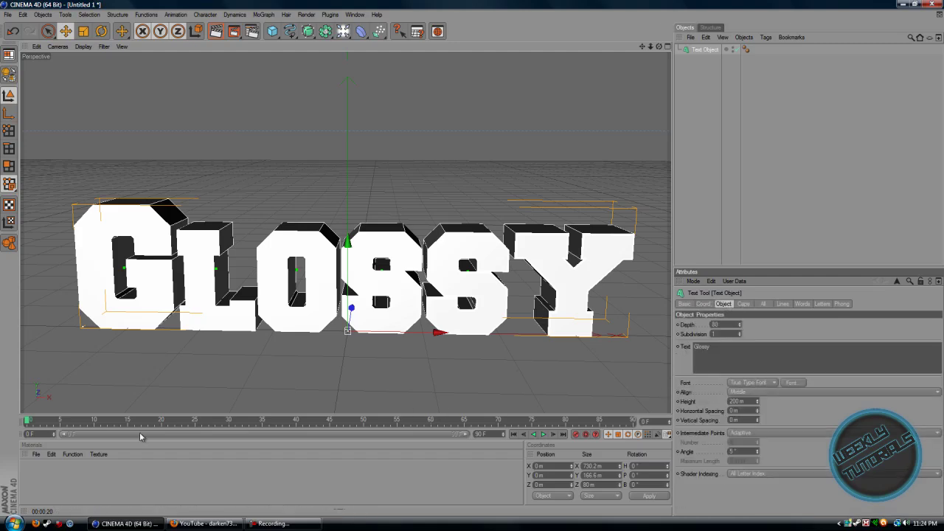
Create a new material and open it in the Material Editor.
double_click(61, 476)
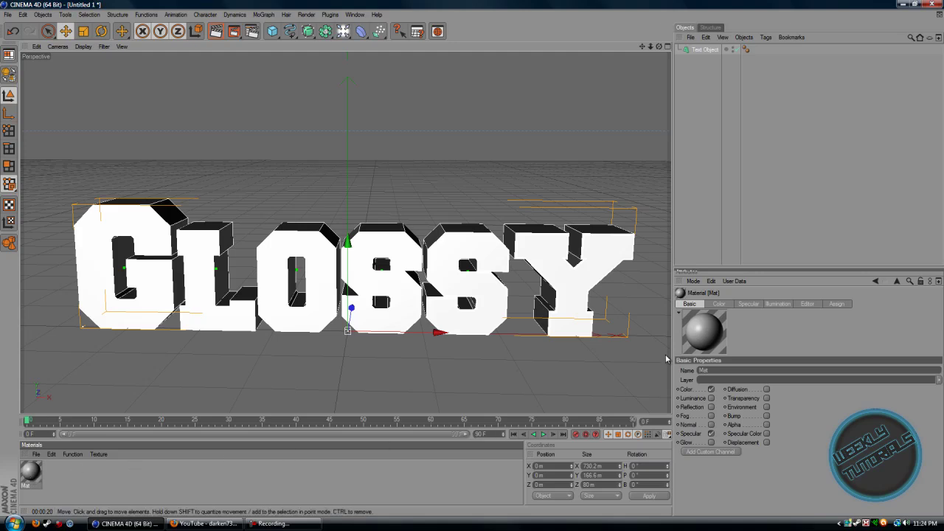
click(719, 305)
click(690, 304)
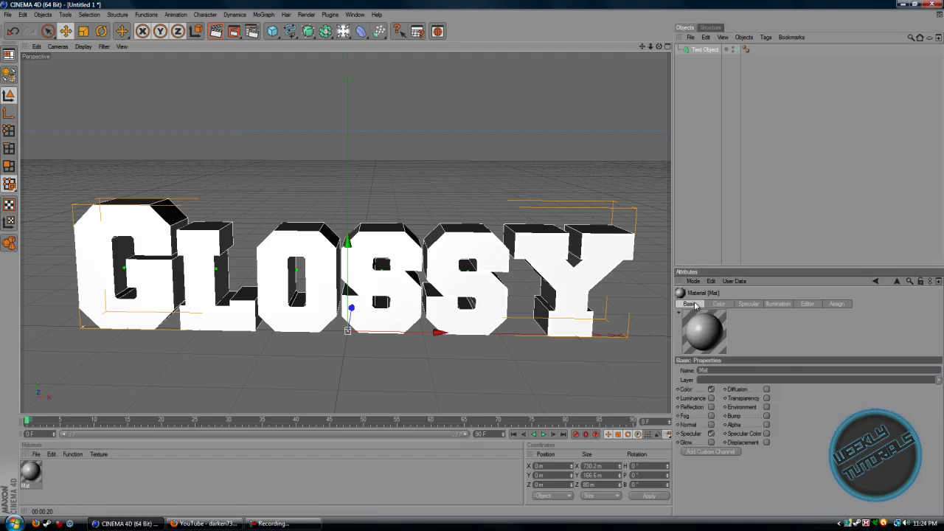
double_click(30, 472)
drag(295, 67, 483, 226)
Set the material's Color channel to bright green with R 106, G 255, B 0.
click(351, 317)
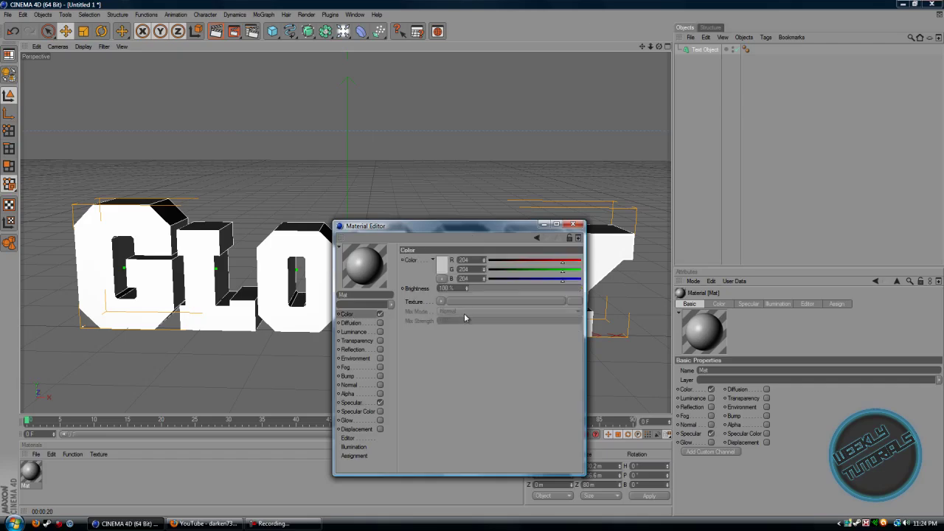
click(443, 267)
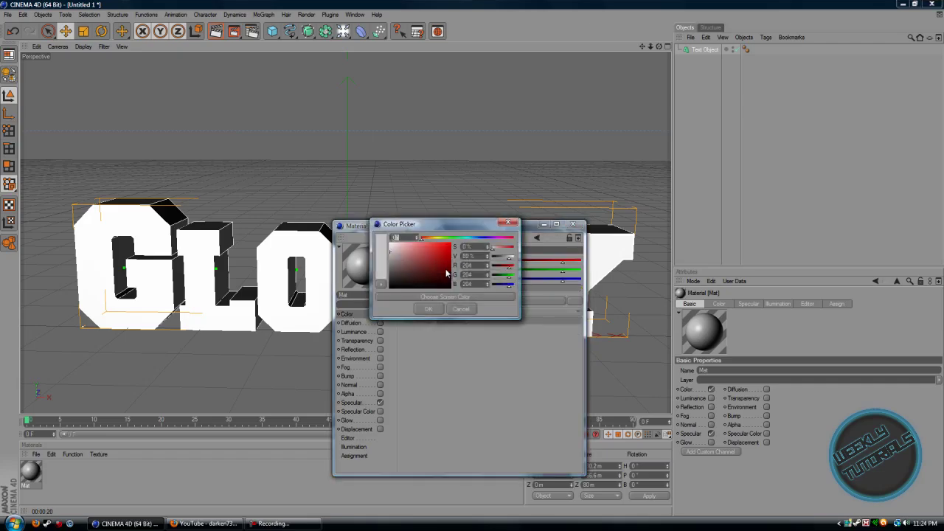
click(446, 243)
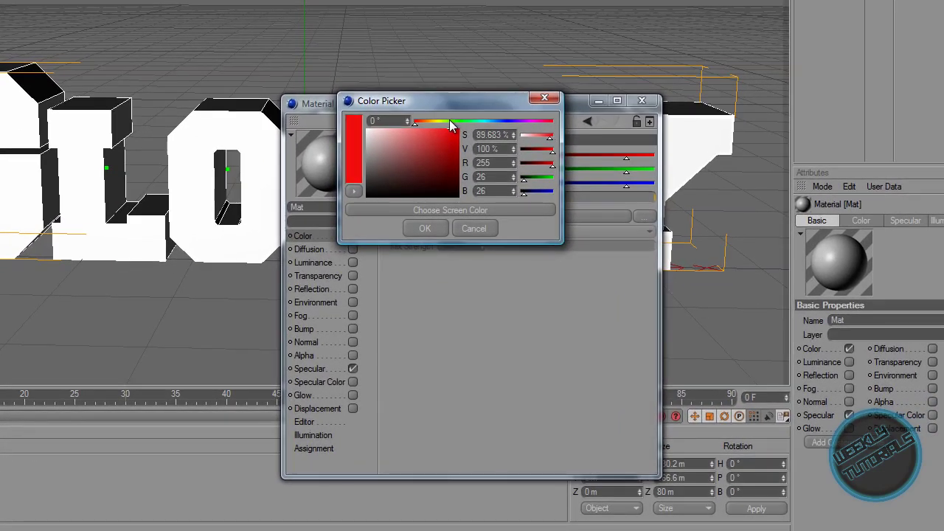
click(417, 138)
drag(417, 127, 454, 127)
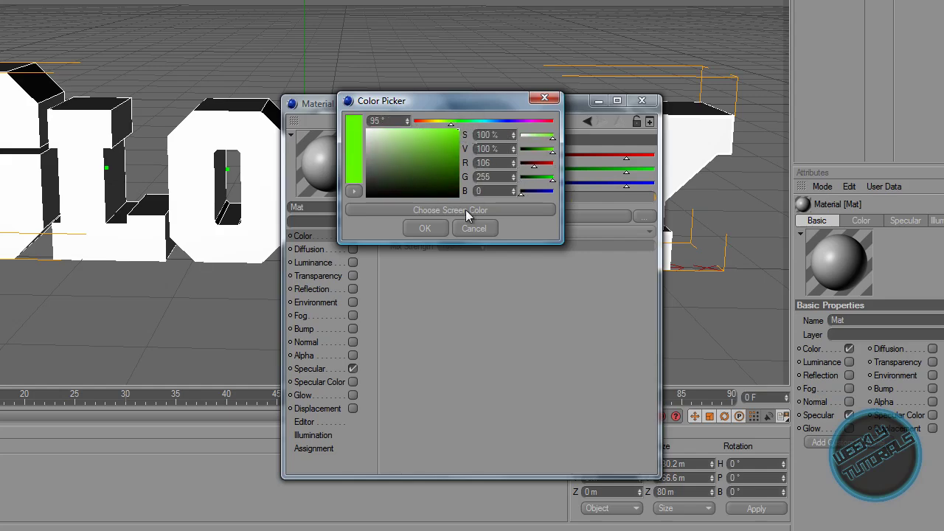
click(425, 229)
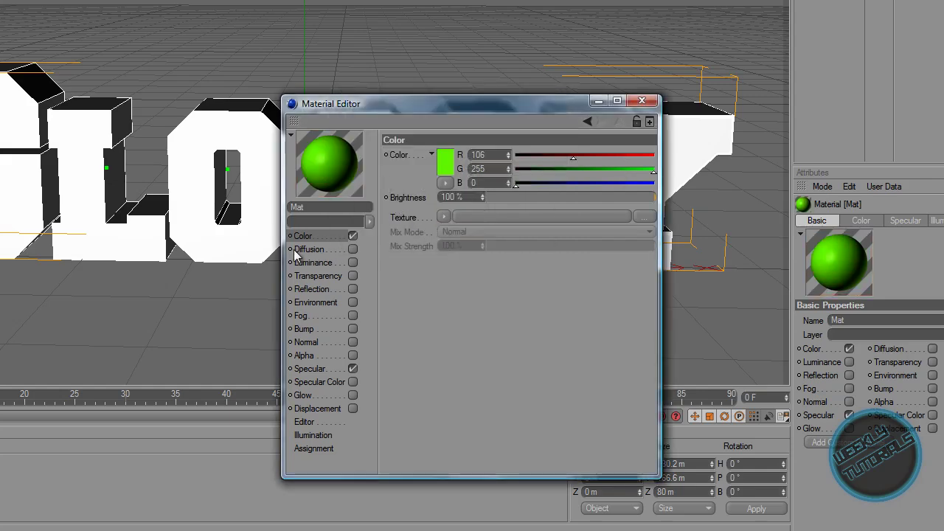
Enable the material's Reflection channel and set its brightness to 5 %.
click(353, 289)
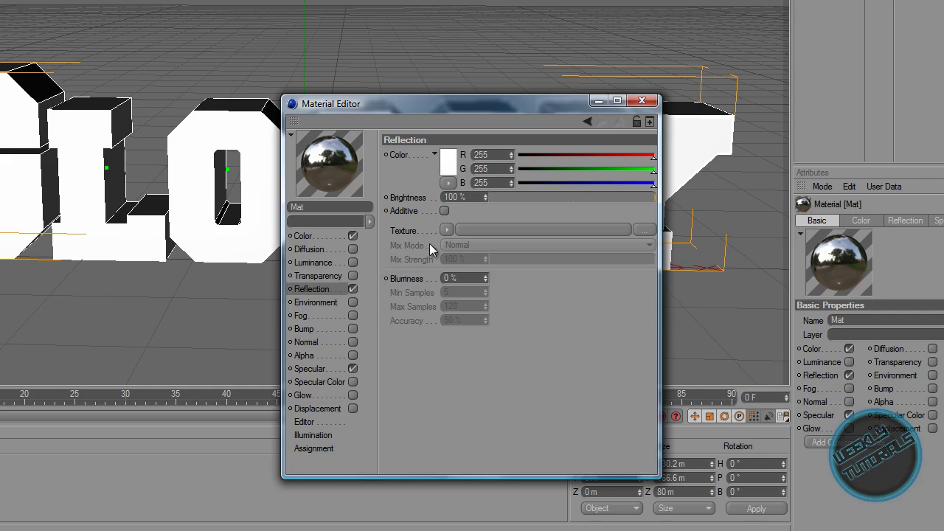
drag(551, 198, 500, 198)
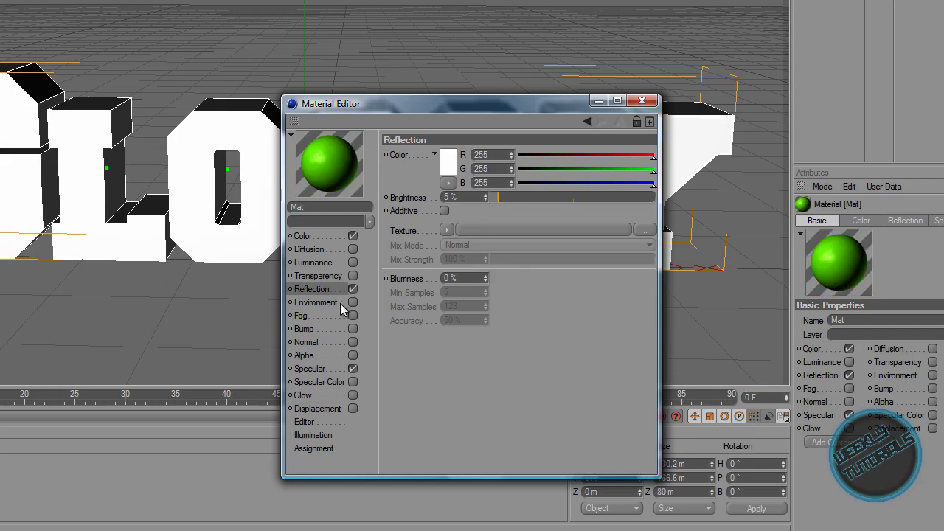
Add a Fresnel texture to the green material's Reflection channel and reduce its mix strength to about 30 %.
click(337, 370)
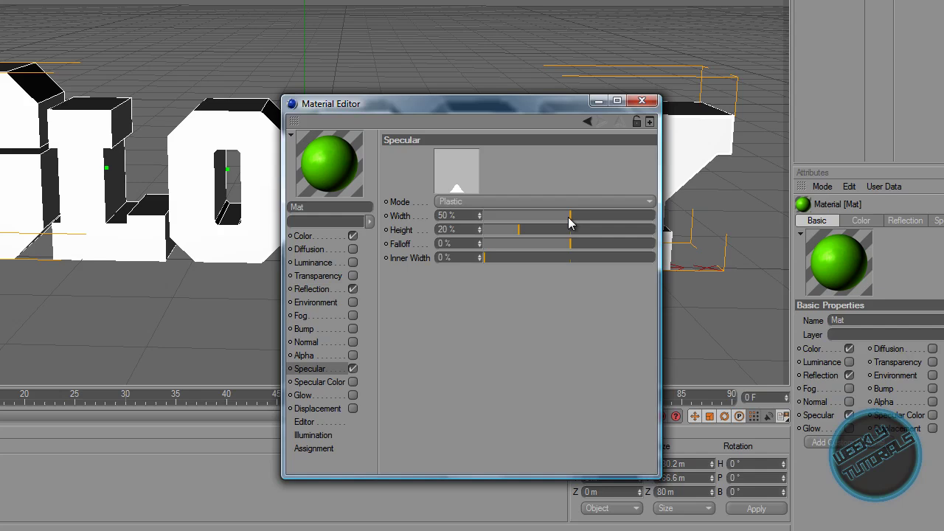
click(327, 291)
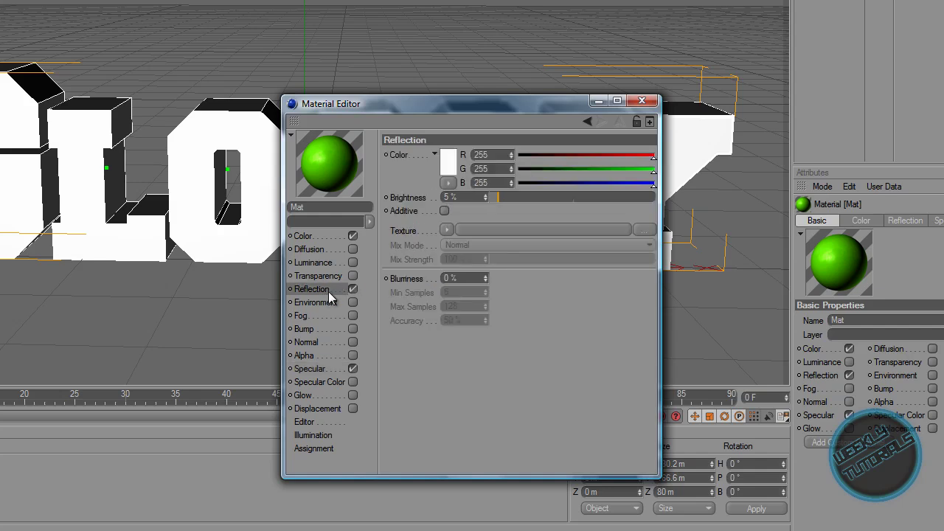
click(447, 230)
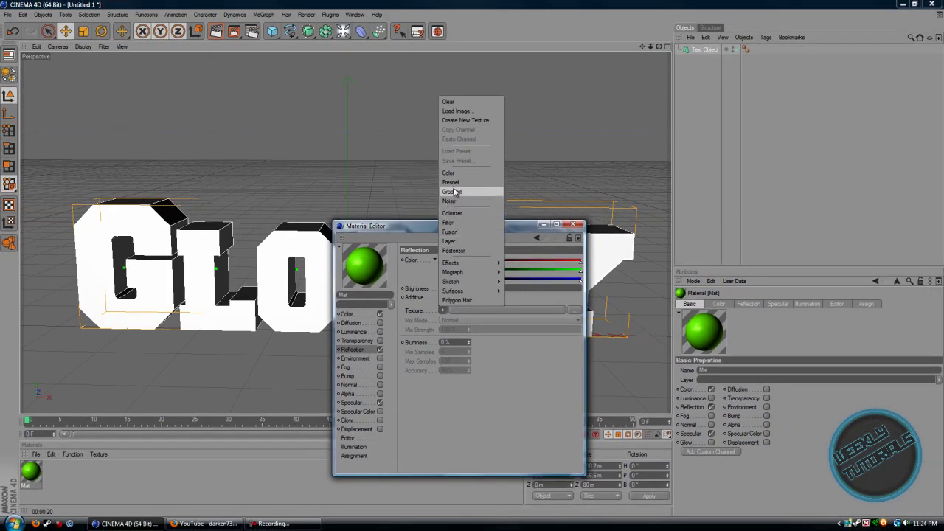
click(457, 167)
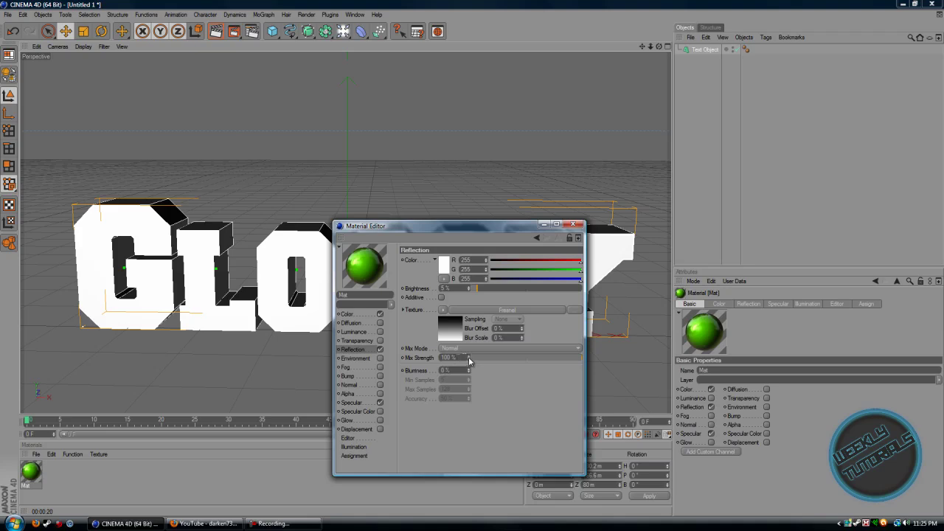
mouse_move(501, 358)
mouse_down()
mouse_move(491, 358)
mouse_move(506, 360)
mouse_up()
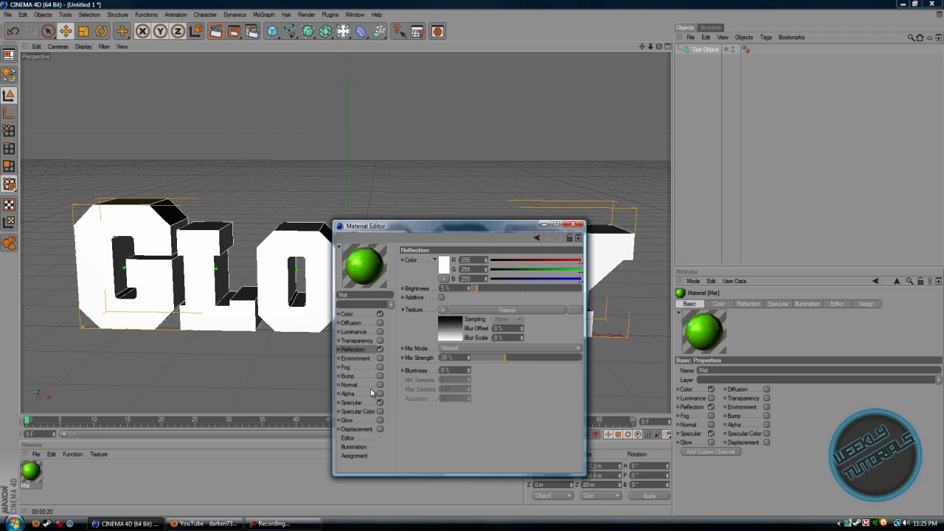
Set the green material's specular width to 18 % and height to 87 %, and apply the material to the text.
click(354, 403)
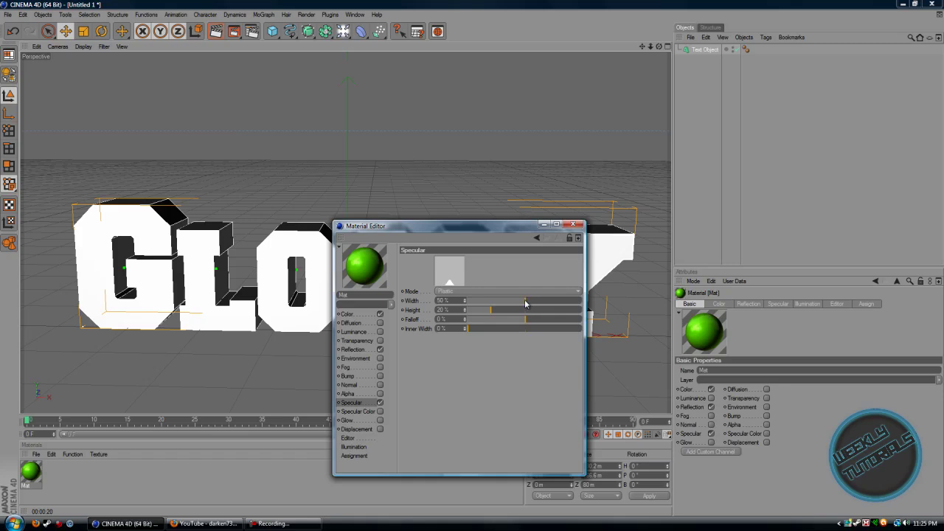
drag(525, 303, 489, 305)
drag(493, 312, 568, 313)
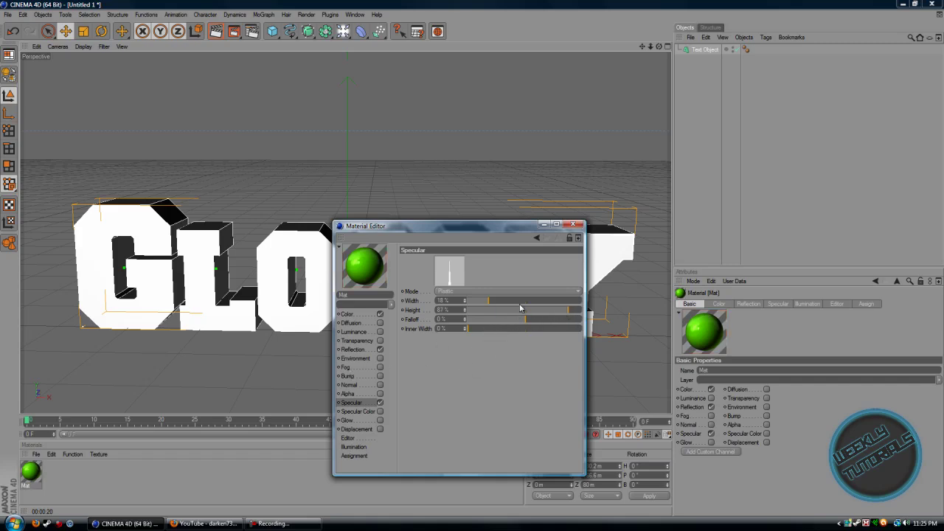
click(572, 224)
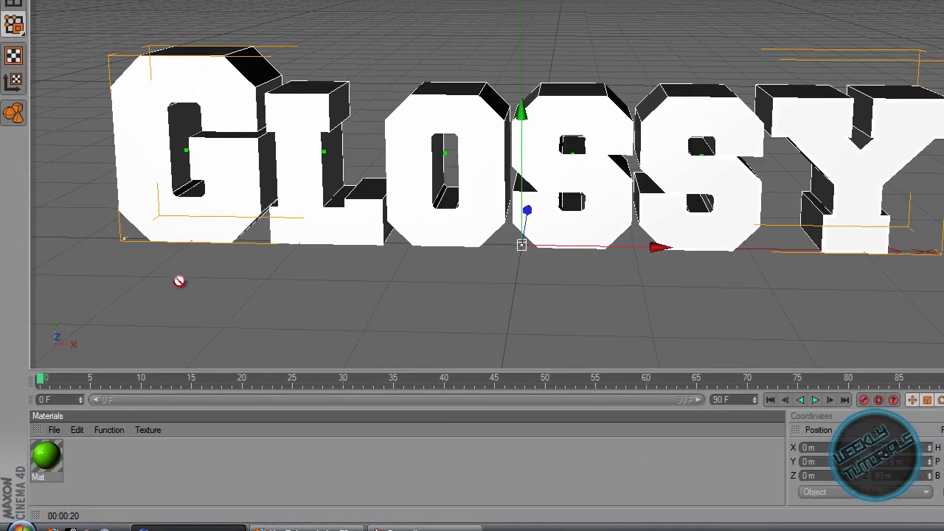
drag(217, 196, 229, 184)
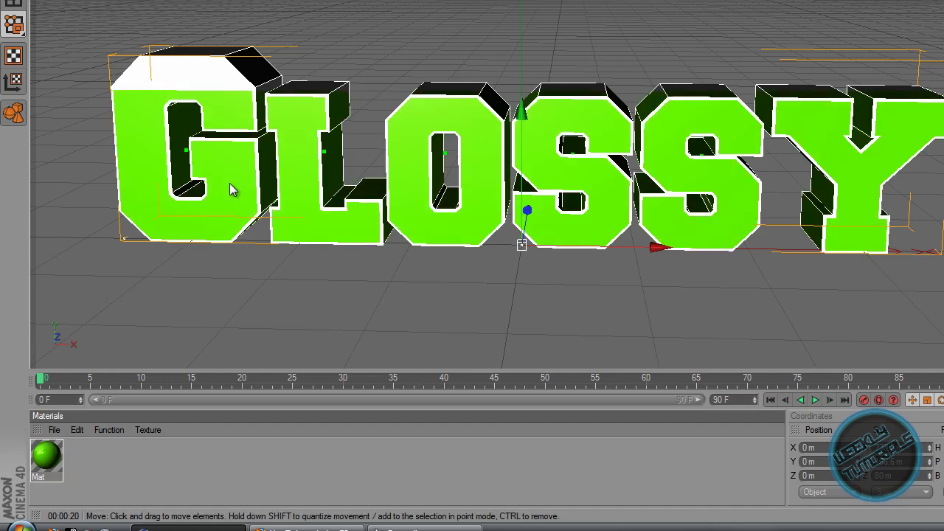
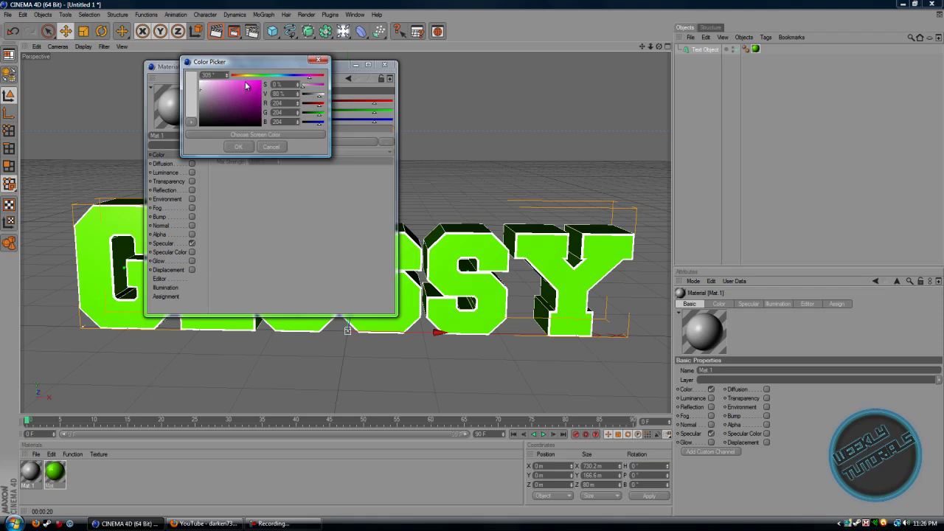
Color the new second material magenta (R 255, G 0, B 233) and enable its Reflection channel at 5 % brightness.
click(256, 82)
click(238, 147)
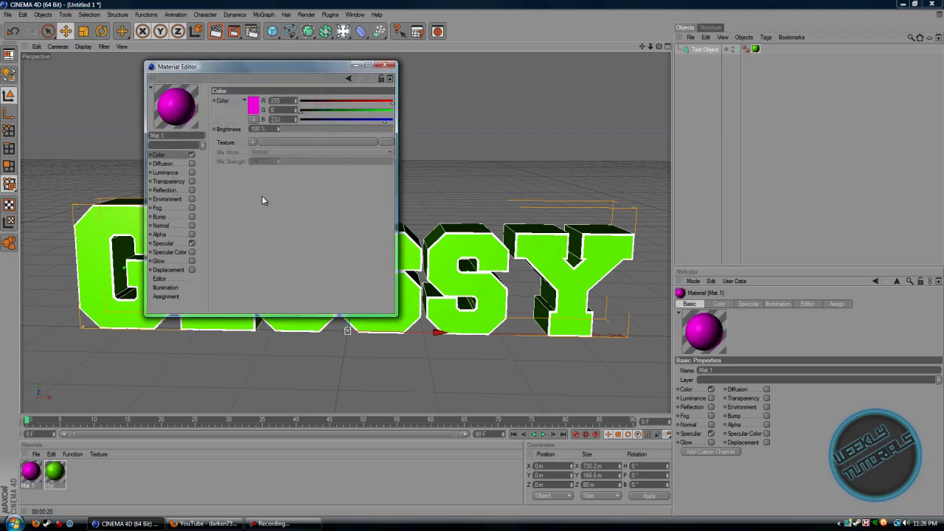
click(174, 191)
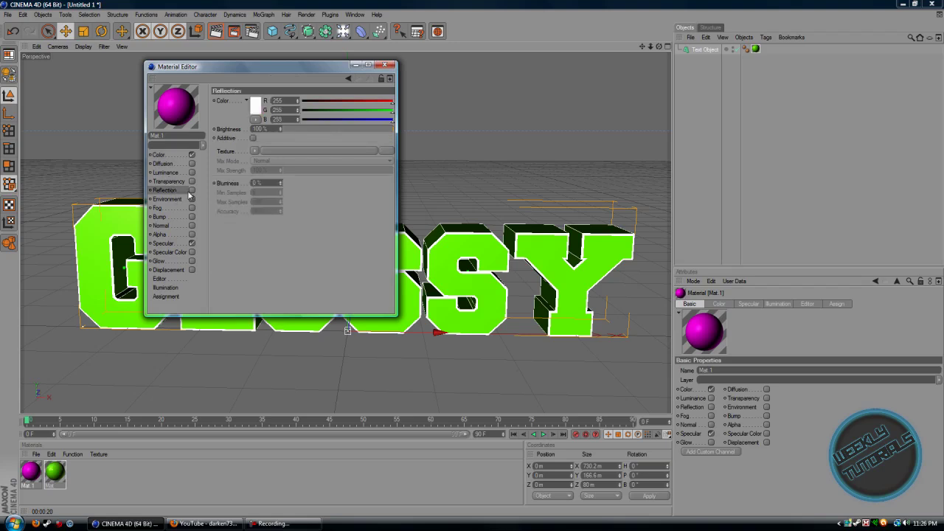
click(192, 191)
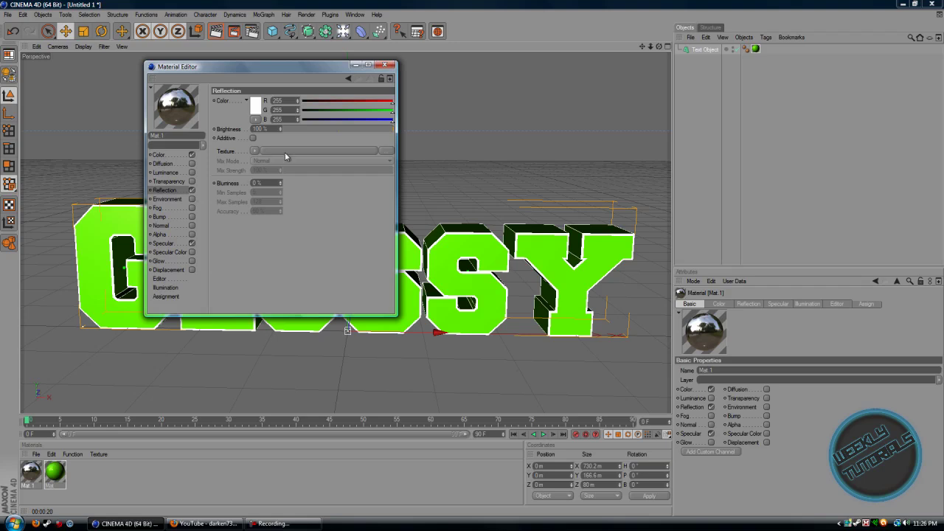
drag(300, 130, 282, 131)
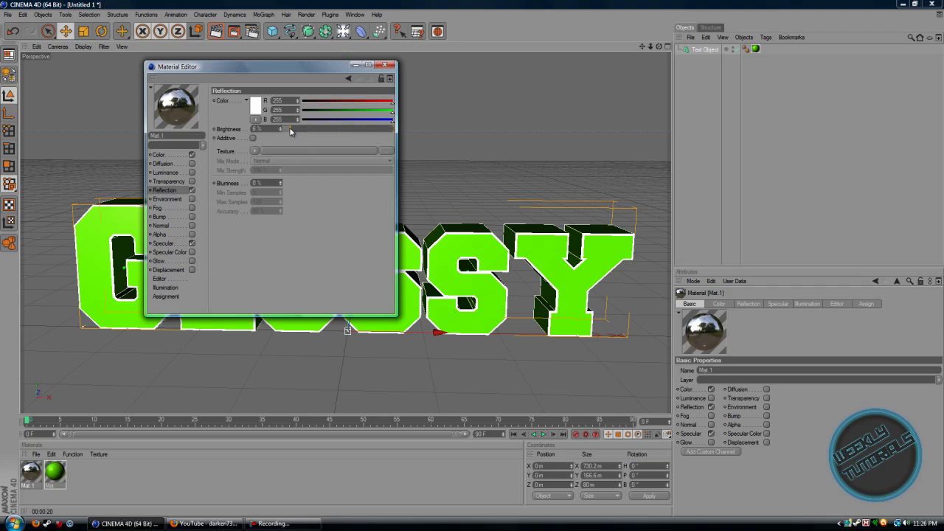
Add a Fresnel texture at 30 % mix strength to the magenta material's reflection and adjust its specular highlight.
click(255, 151)
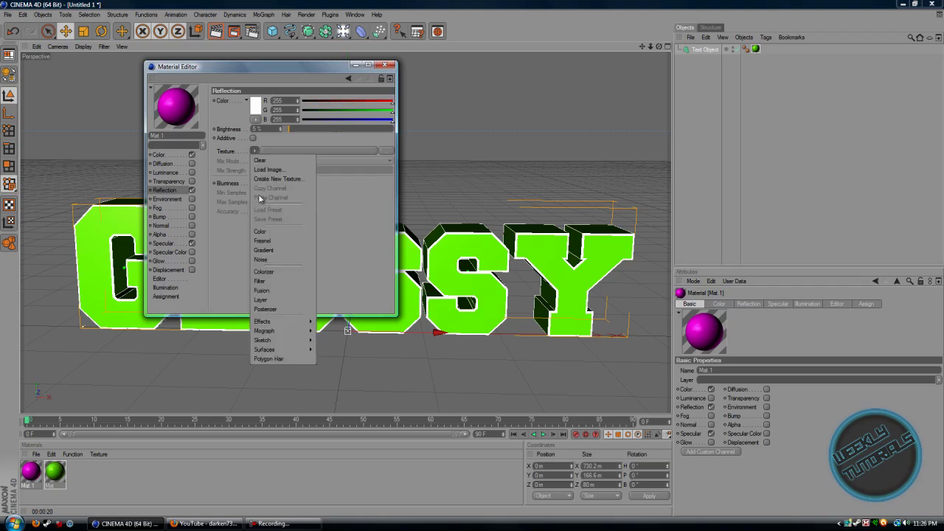
click(264, 241)
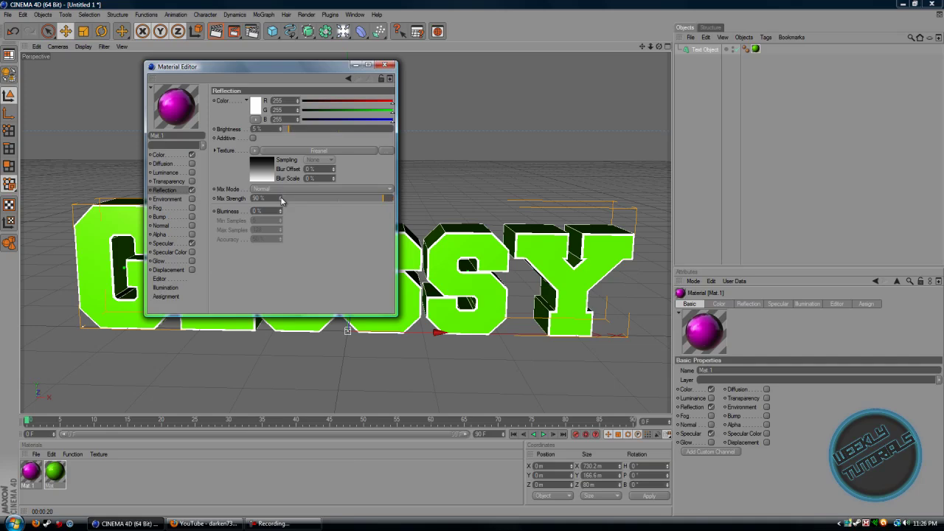
drag(281, 201, 281, 200)
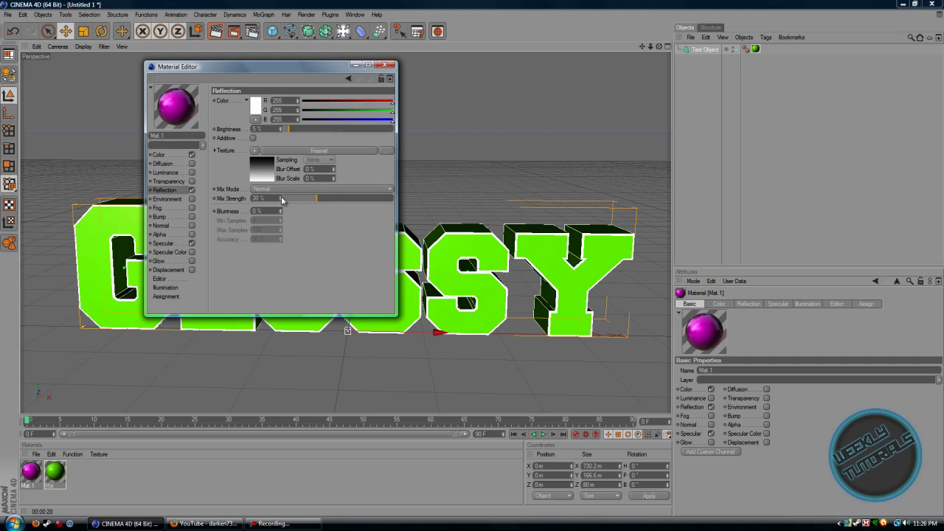
click(182, 241)
drag(332, 144, 372, 151)
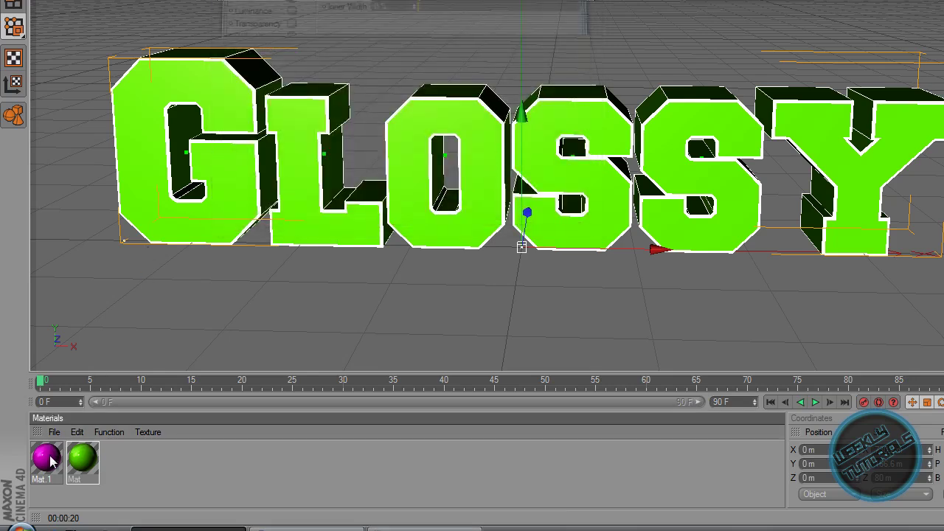
Apply the magenta material to the text and restrict it to the front fillet with selection R1.
drag(50, 461, 476, 152)
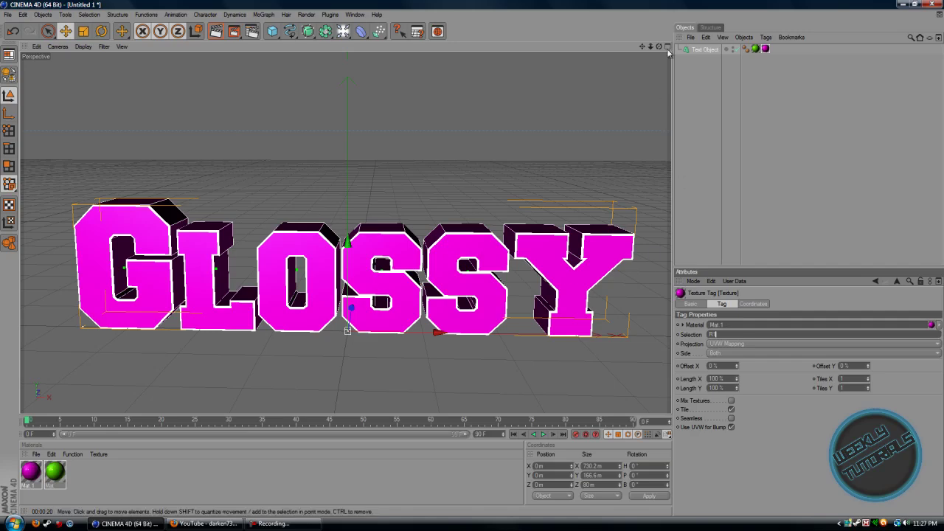
click(825, 154)
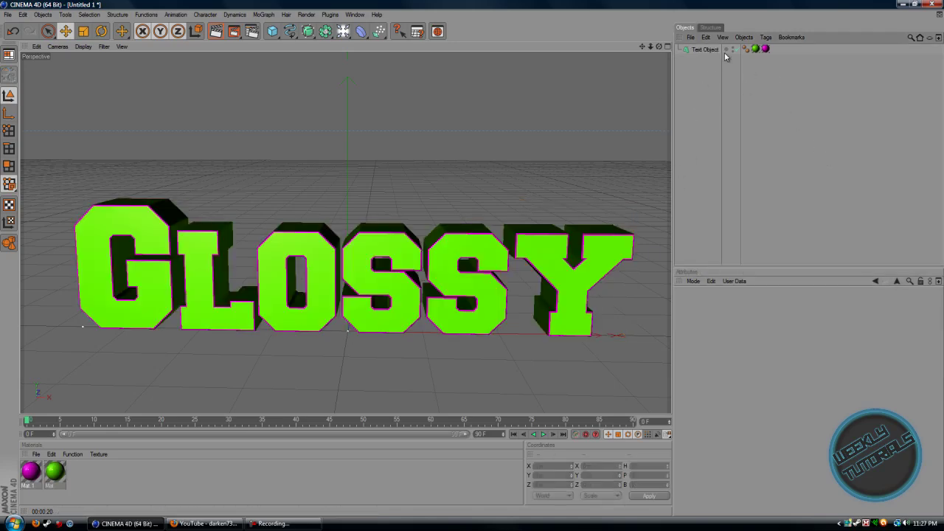
Apply the magenta material to the text a second time, restricted to the back fillet with selection R2.
drag(659, 47, 607, 278)
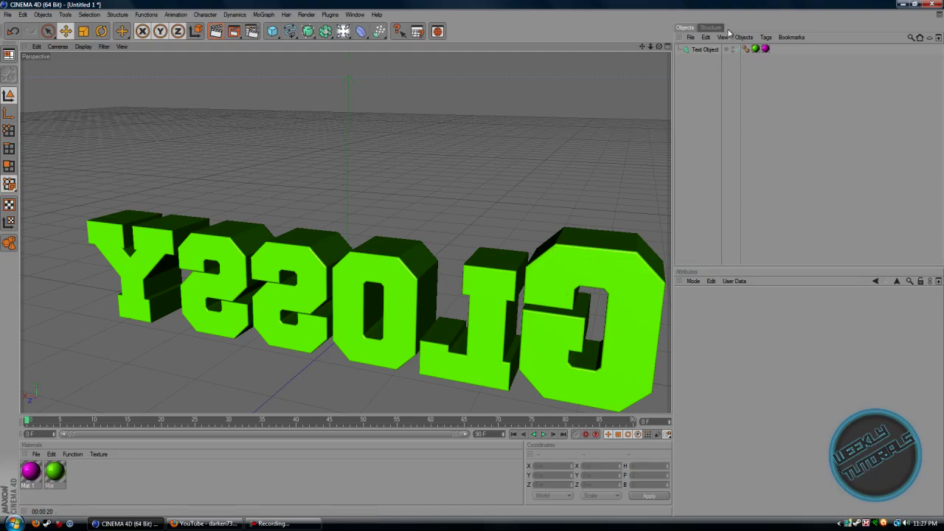
drag(658, 50, 466, 263)
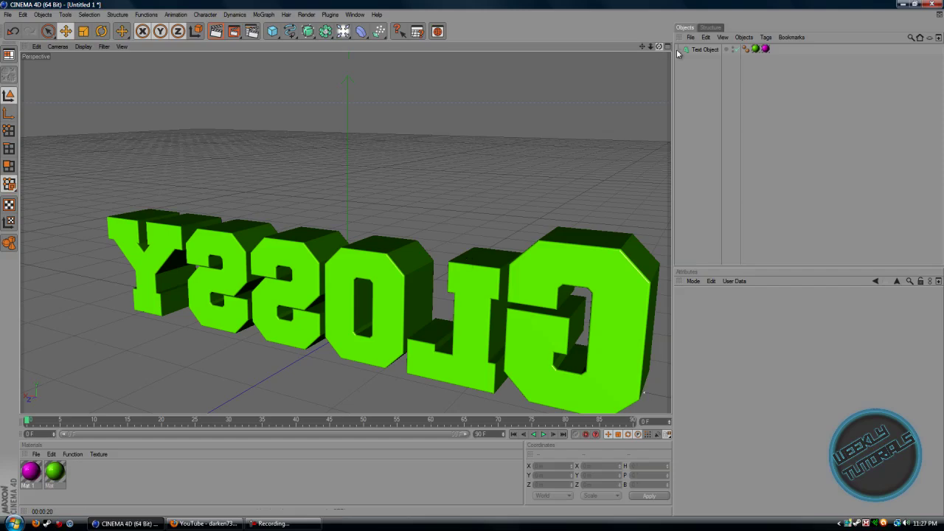
click(765, 49)
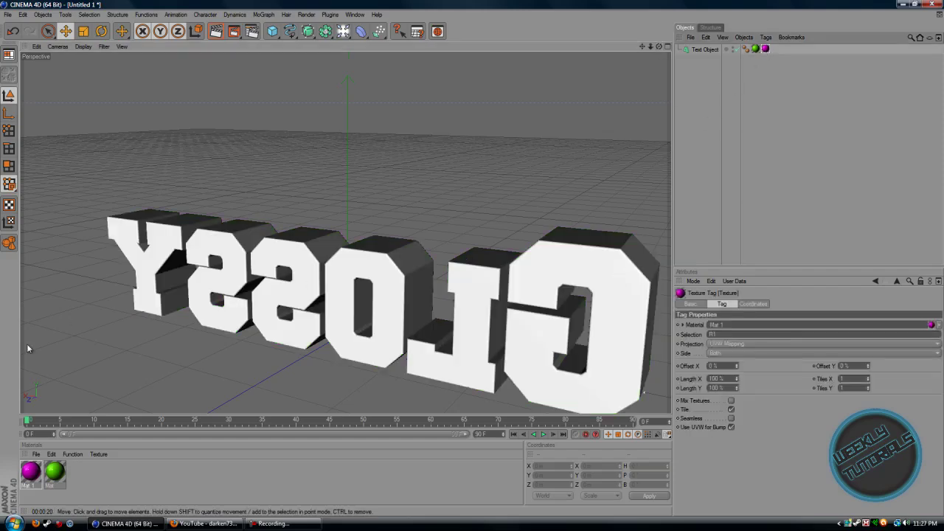
drag(36, 479, 611, 348)
click(751, 334)
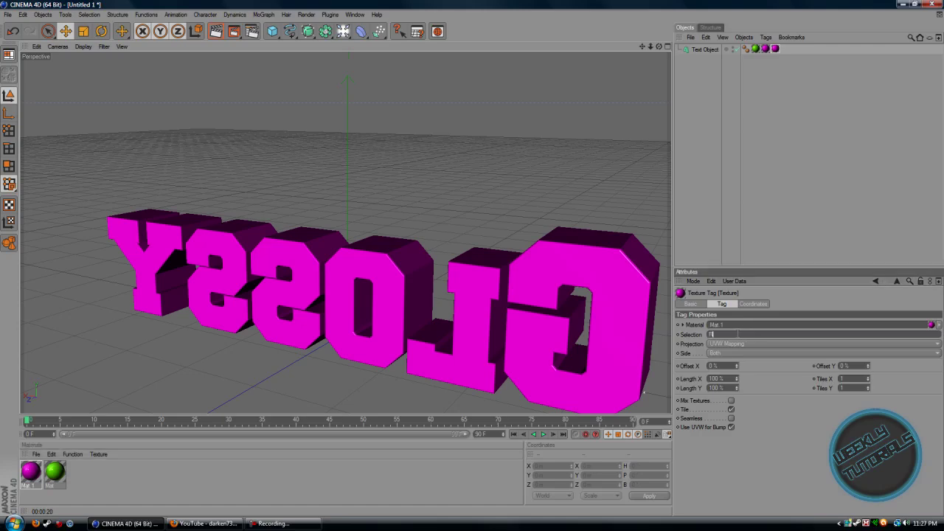
key(Return)
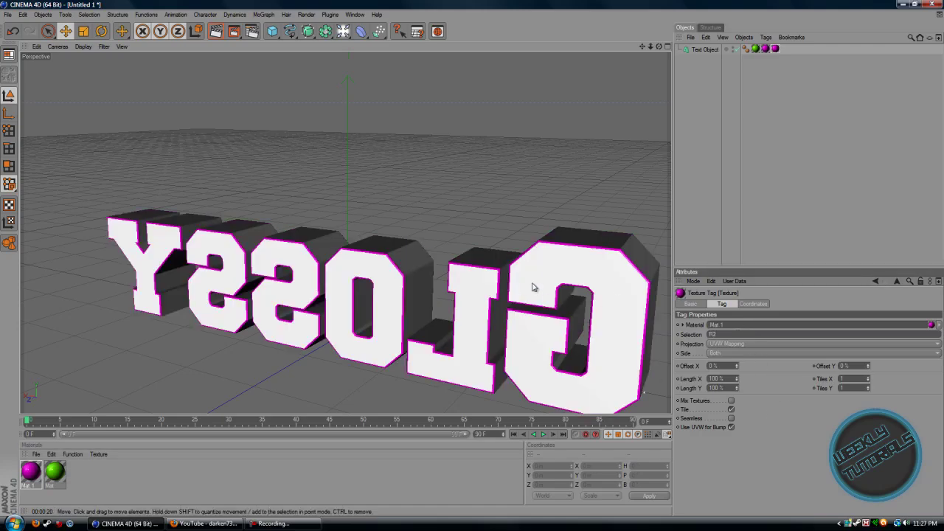
click(826, 142)
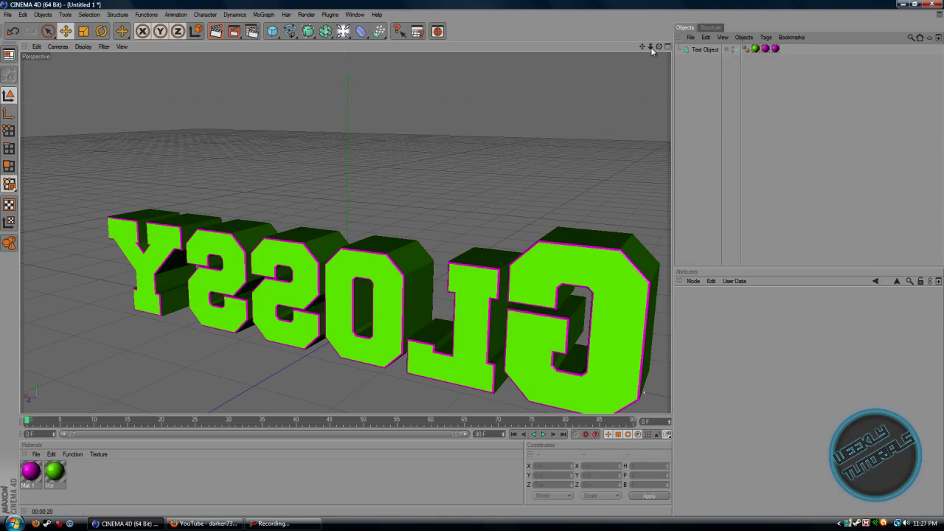
Render the view to preview the green text with its magenta edges.
drag(658, 47, 466, 259)
click(215, 31)
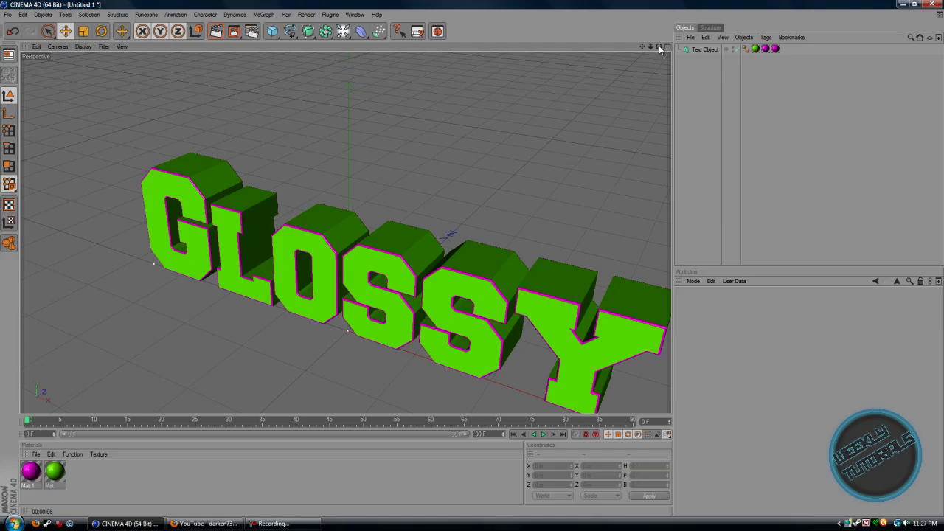
drag(661, 48, 474, 263)
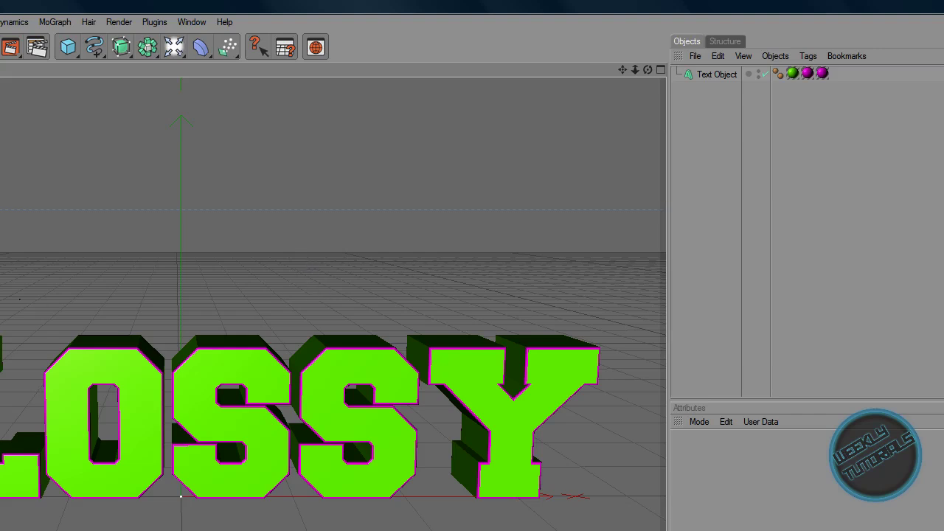
Add a Plane object to the scene beneath the text.
click(53, 22)
click(55, 23)
click(71, 45)
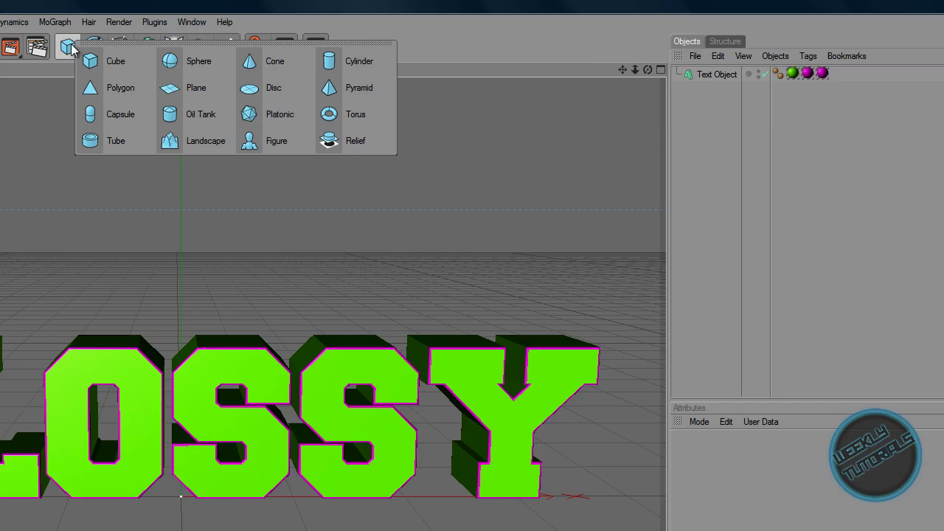
click(471, 35)
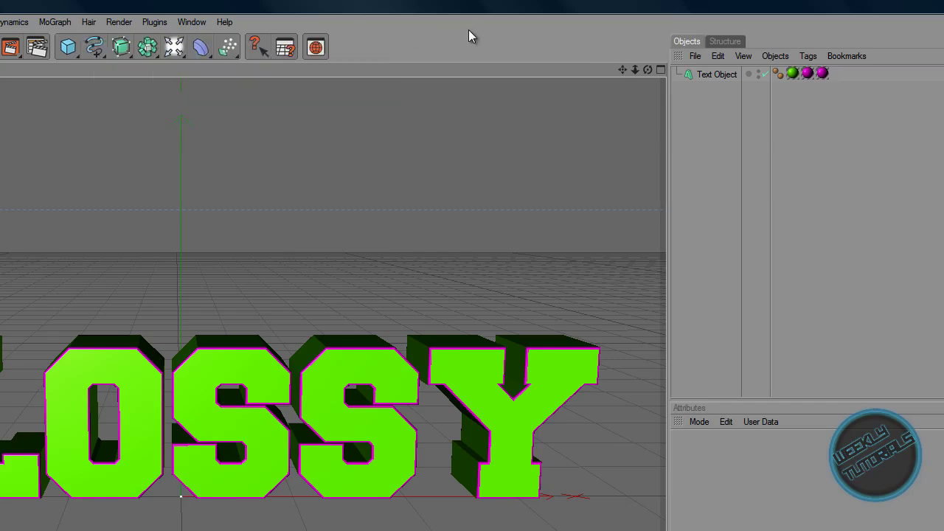
click(68, 45)
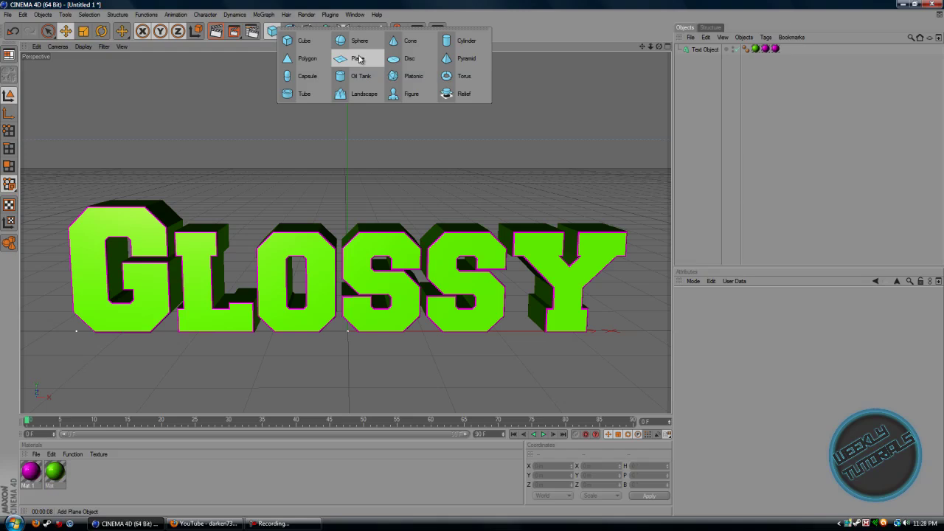
click(357, 58)
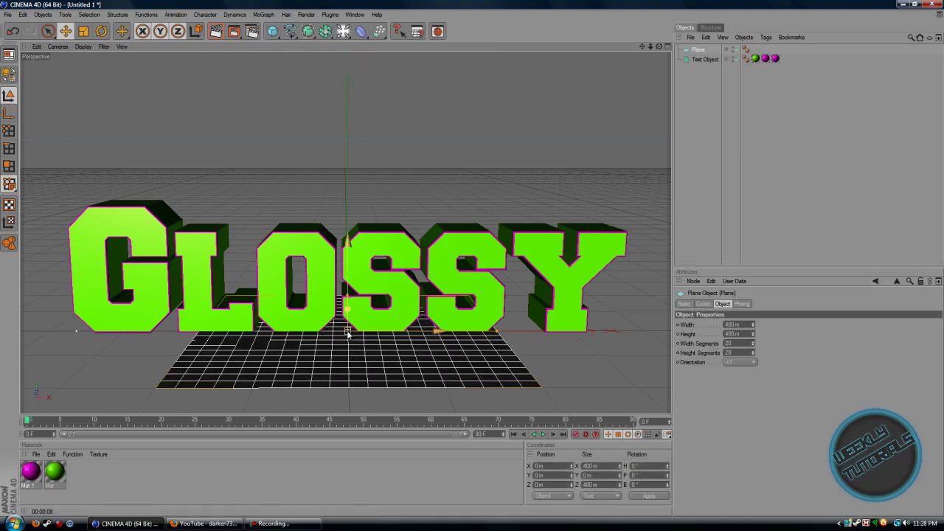
Create a new material with white Luminance enabled and apply it to the floor plane.
double_click(99, 491)
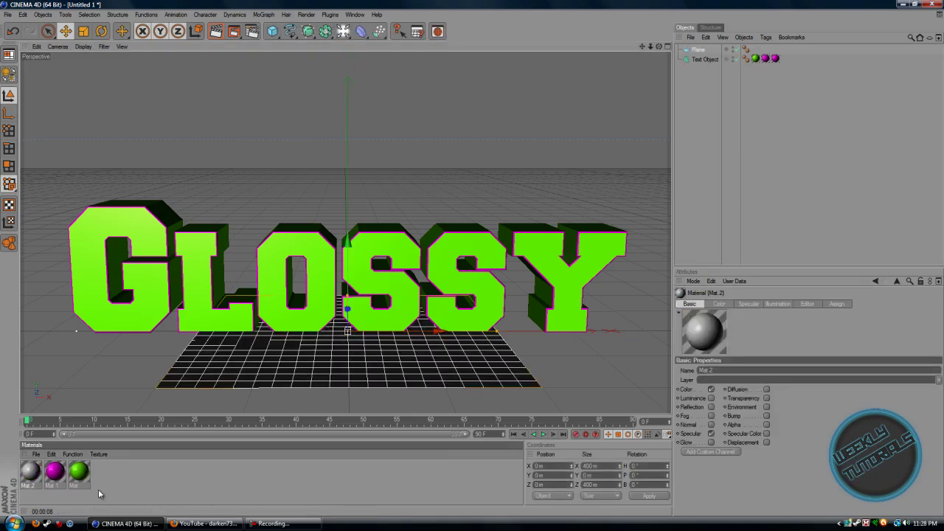
double_click(30, 472)
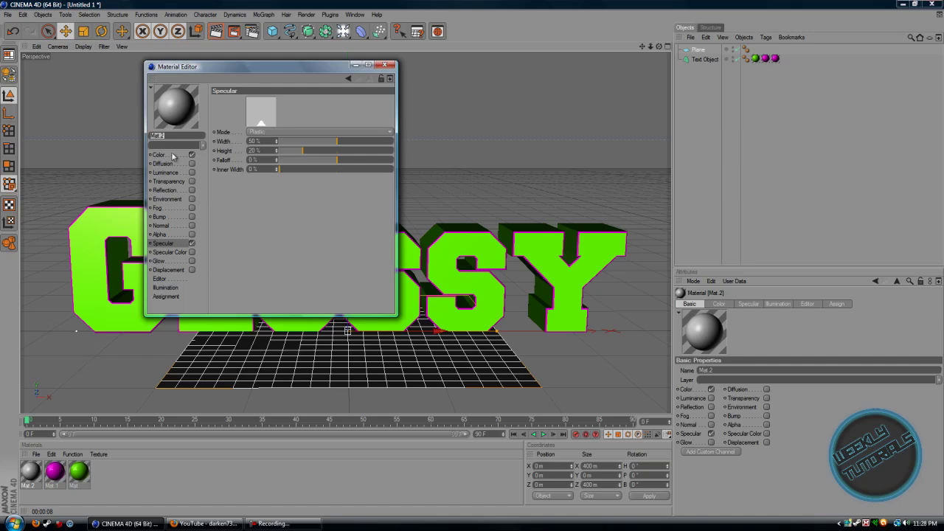
click(175, 156)
click(254, 111)
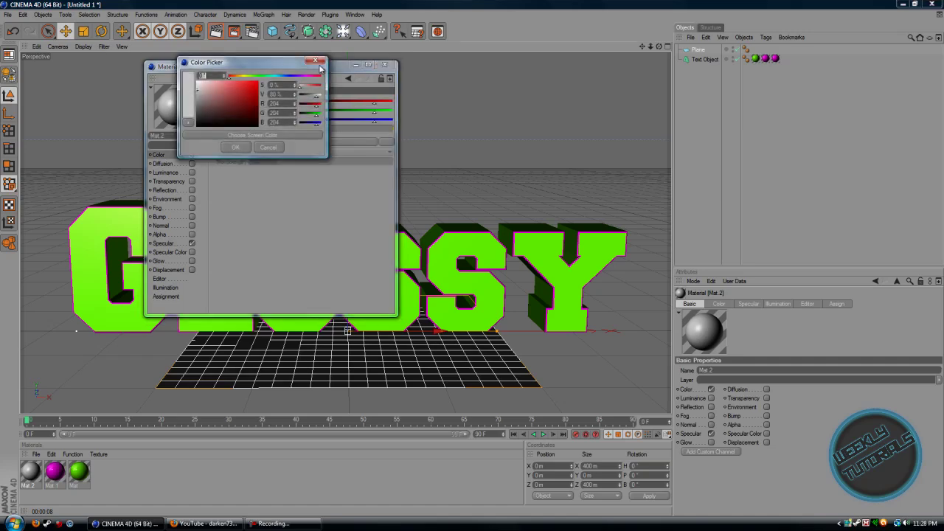
click(235, 147)
click(192, 172)
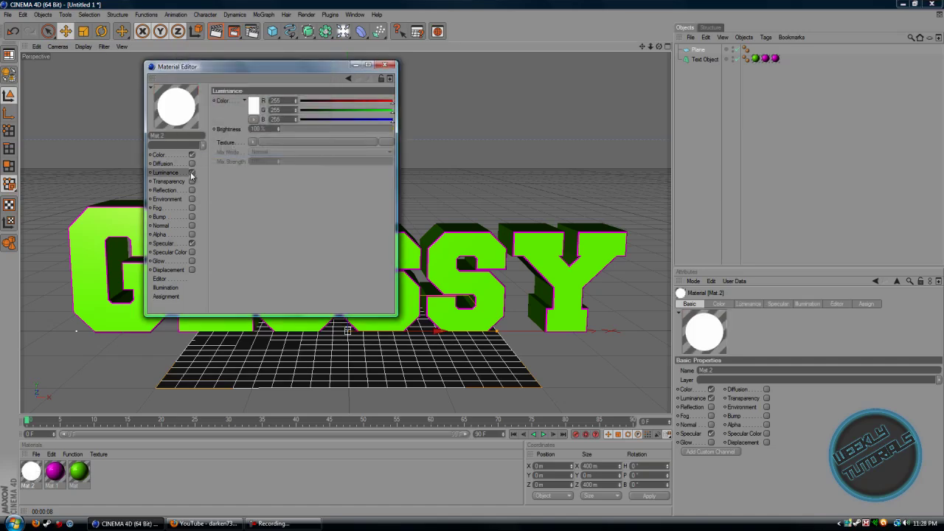
click(384, 65)
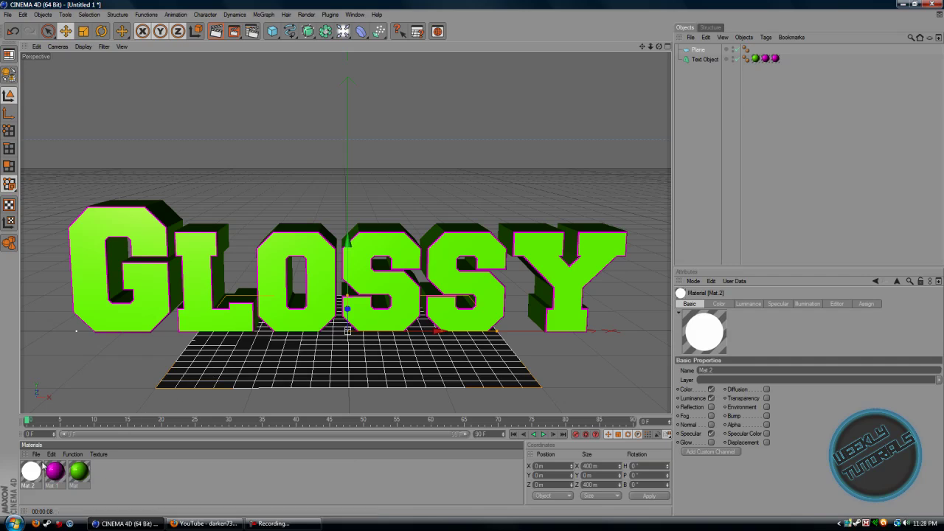
drag(279, 374, 281, 373)
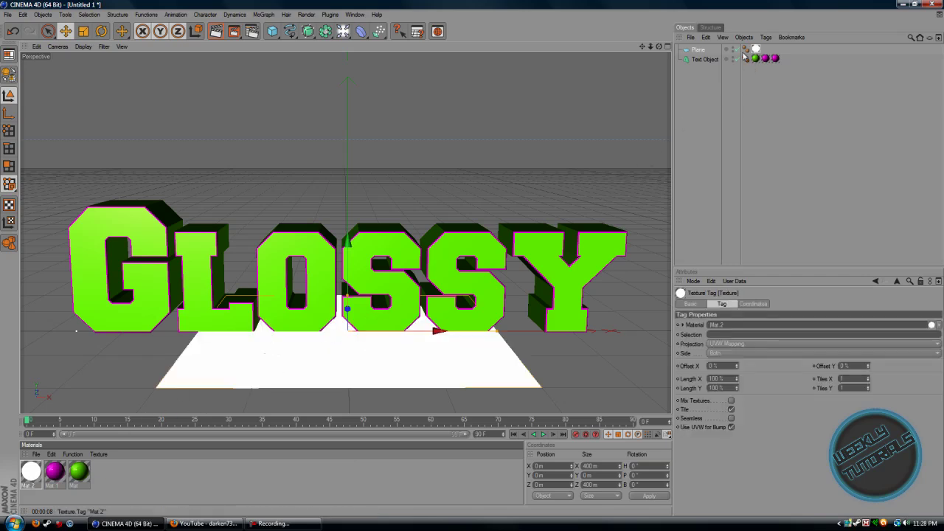
Add a MoGraph Cloner object and nest the Plane inside it.
click(264, 16)
click(279, 69)
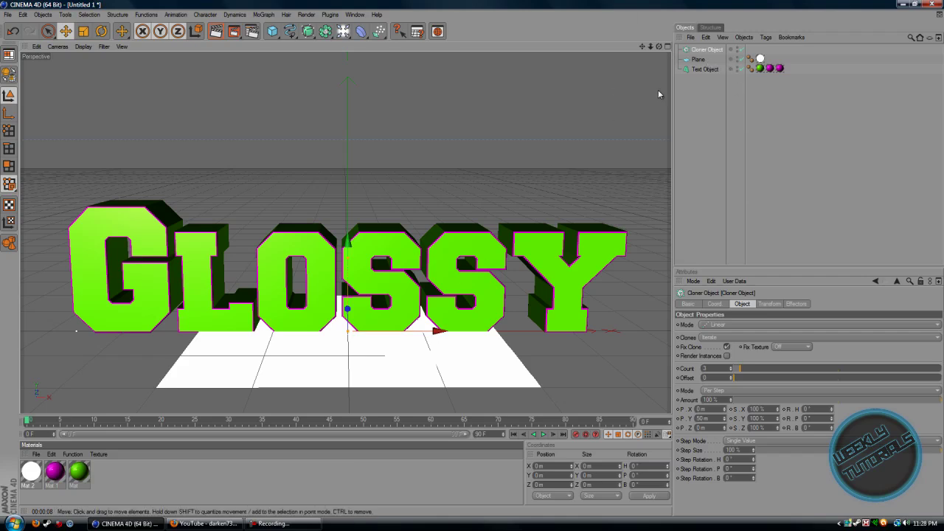
click(707, 69)
click(701, 60)
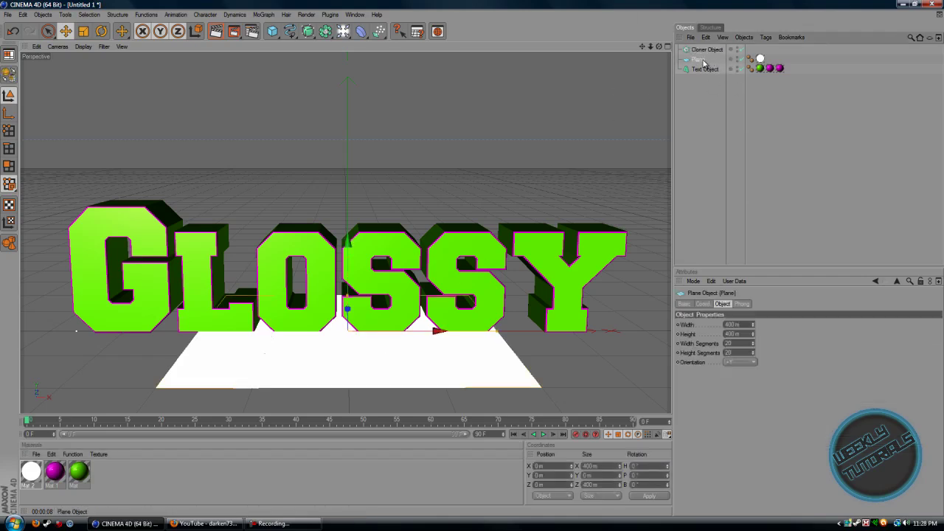
drag(706, 65, 703, 52)
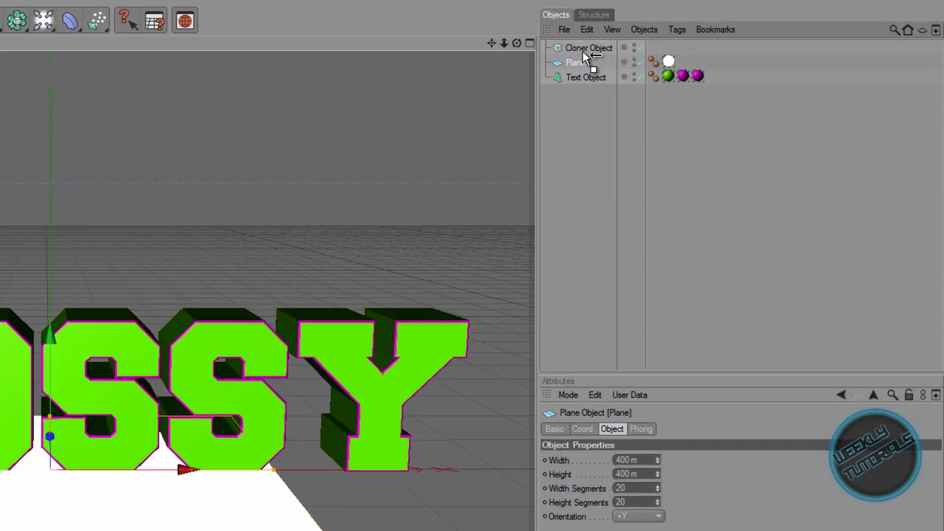
drag(583, 52, 588, 51)
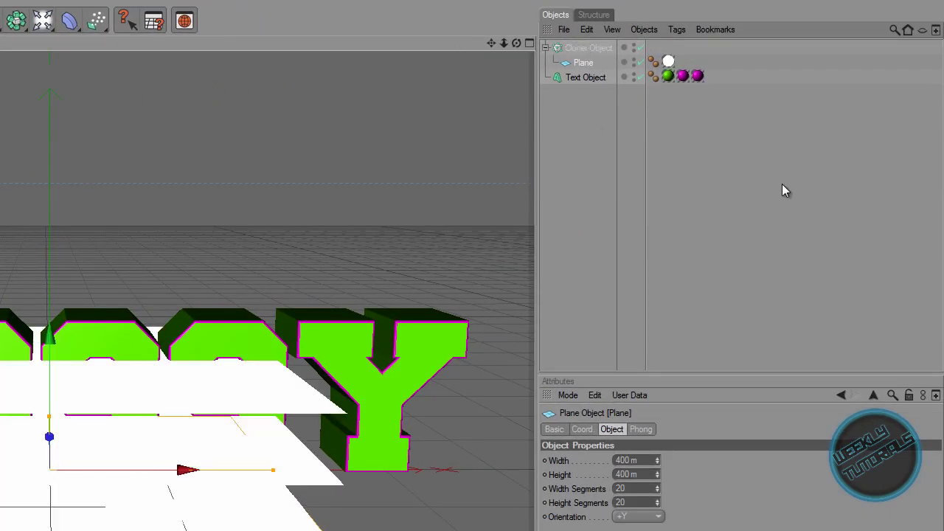
Set the Cloner's mode to Grid Array with a count of 4, 1 and 4.
click(583, 48)
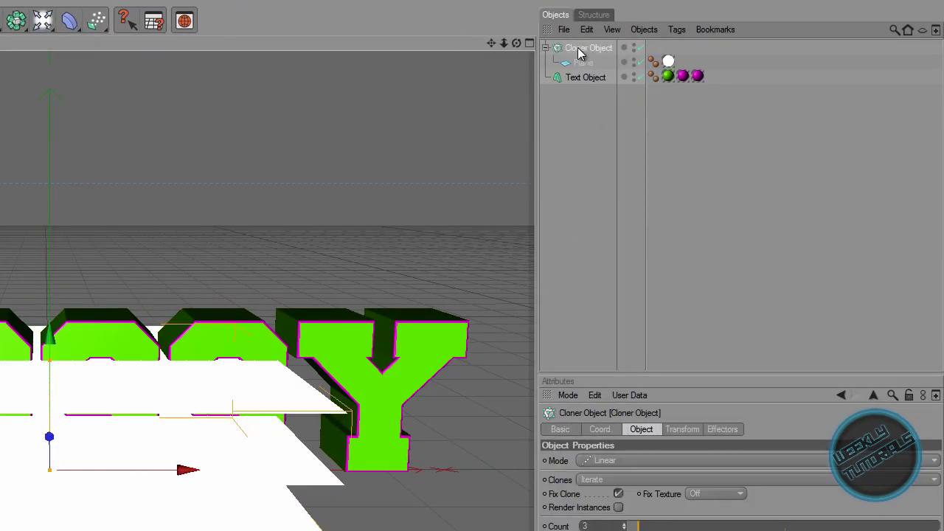
click(605, 431)
click(576, 434)
click(634, 433)
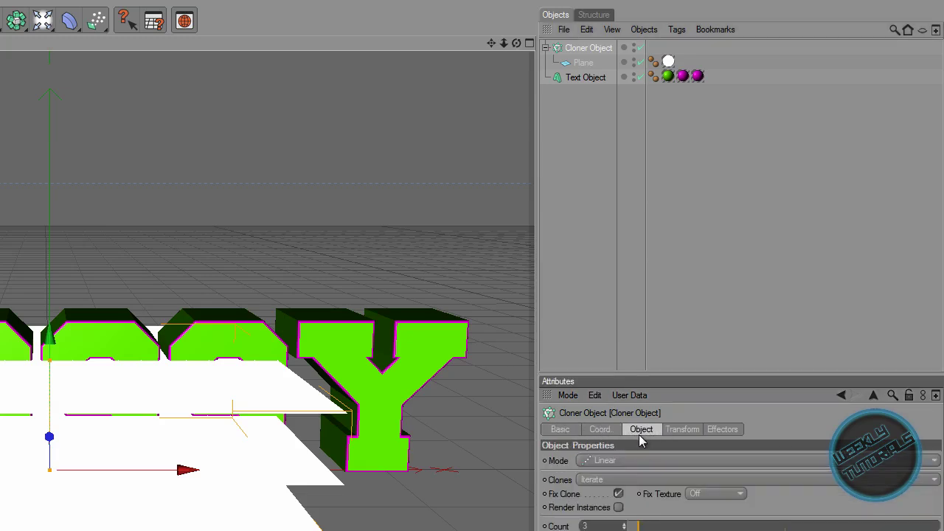
click(606, 465)
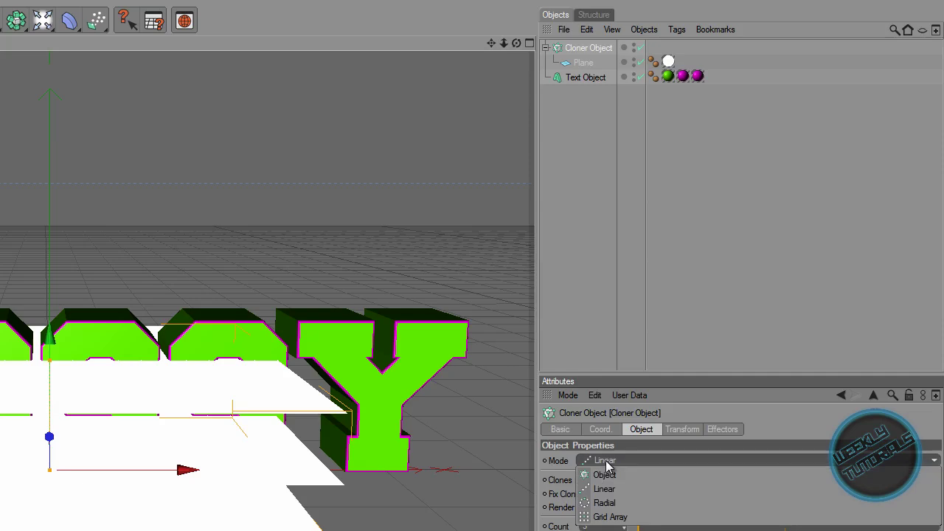
click(625, 514)
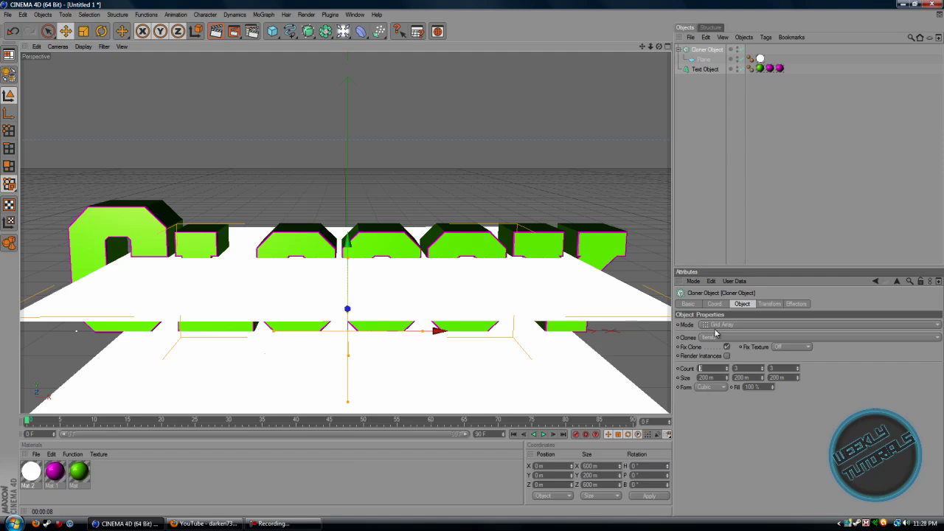
text(4)
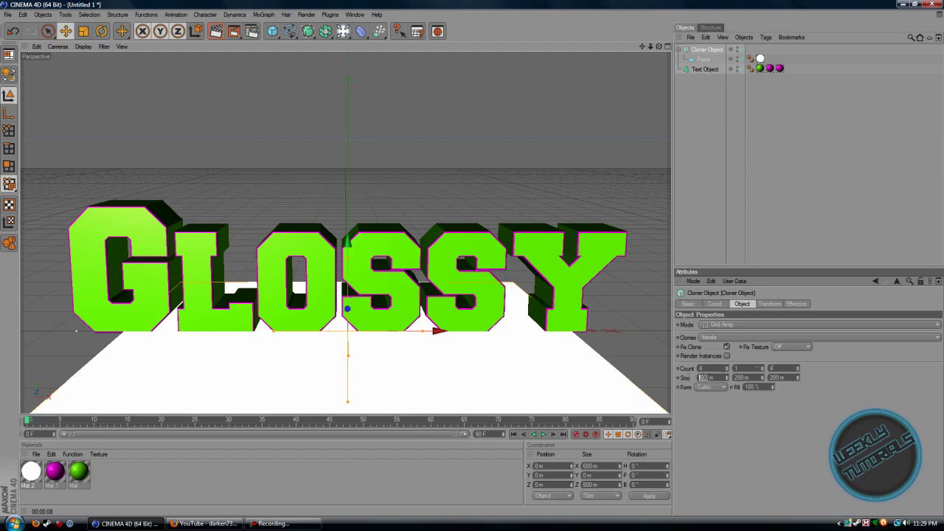
Space the cloned planes apart by setting the grid size to 1500 m in X and in Z.
text(1500)
key(Return)
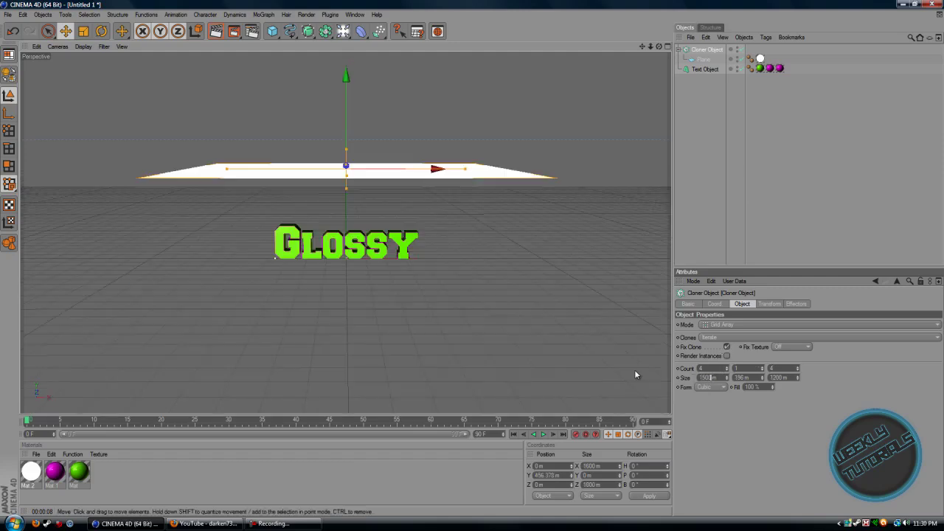
drag(763, 377, 763, 377)
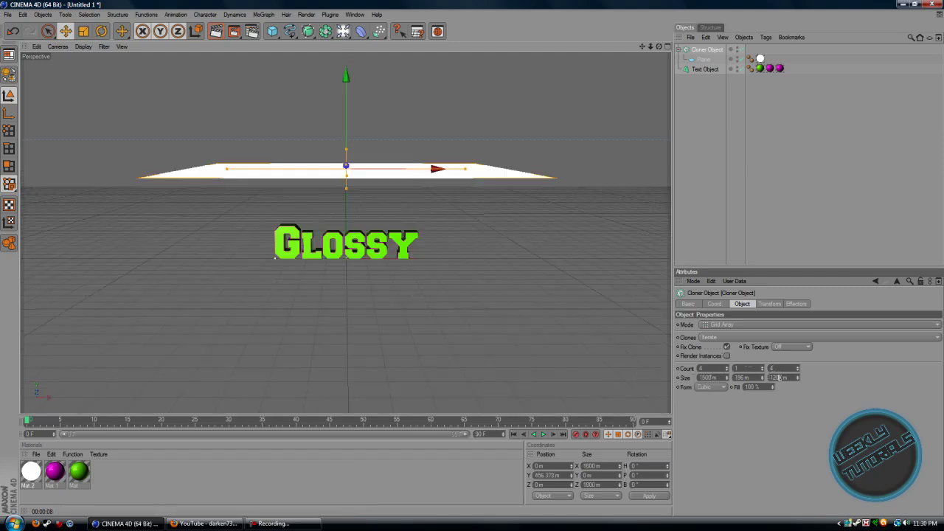
key(Return)
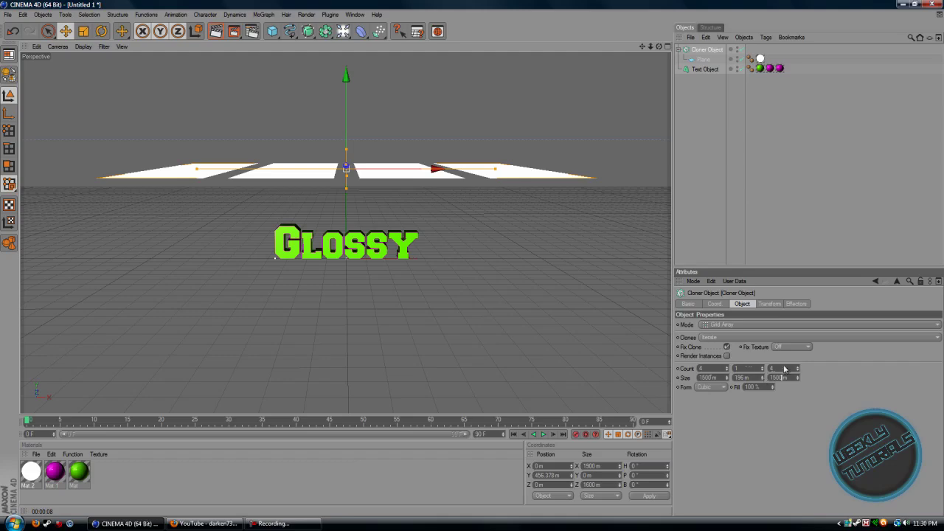
Examine the spacing and height of the plane grid above the text from several distances and angles.
scroll(363, 289, up, 2)
scroll(361, 287, up, 3)
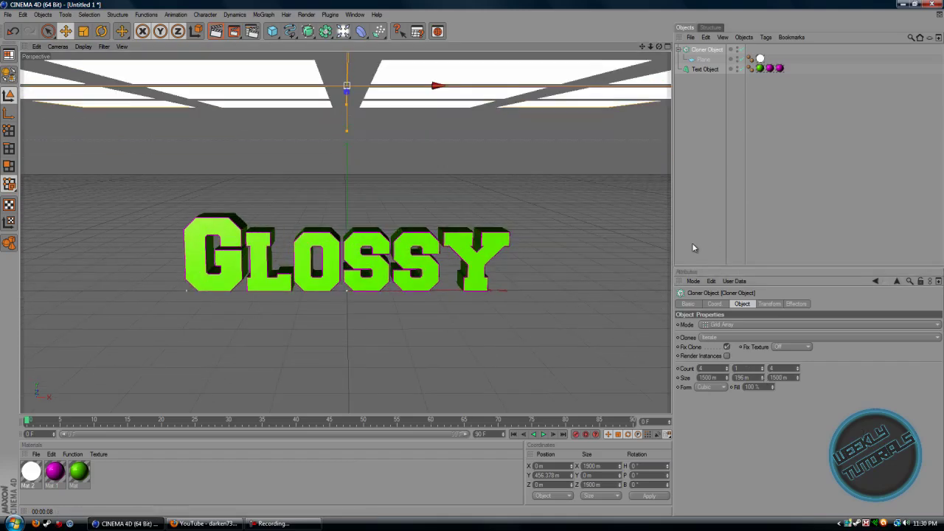
scroll(565, 238, down, 3)
scroll(600, 268, up, 1)
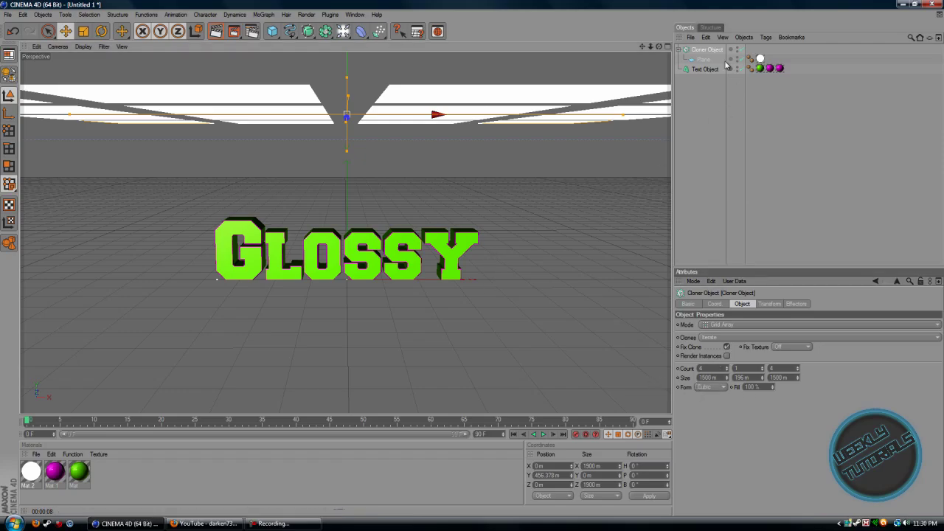
drag(655, 47, 472, 257)
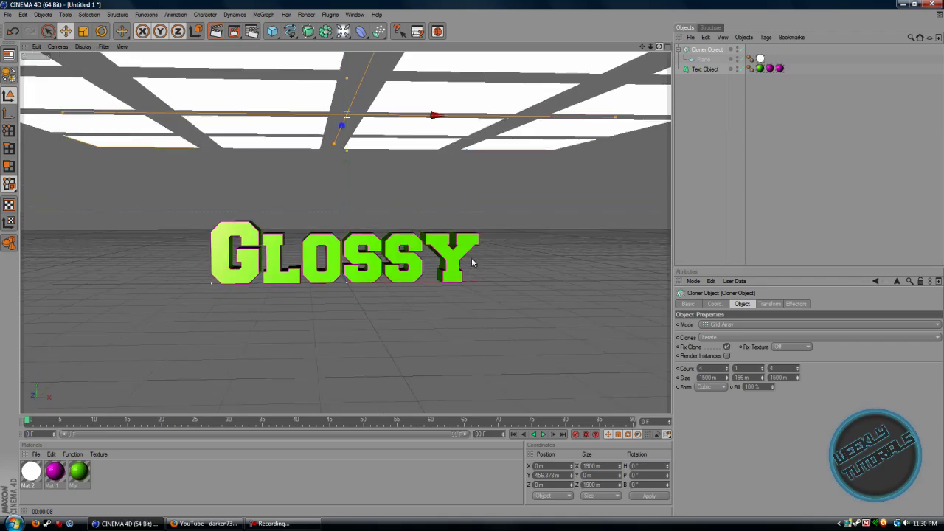
click(707, 378)
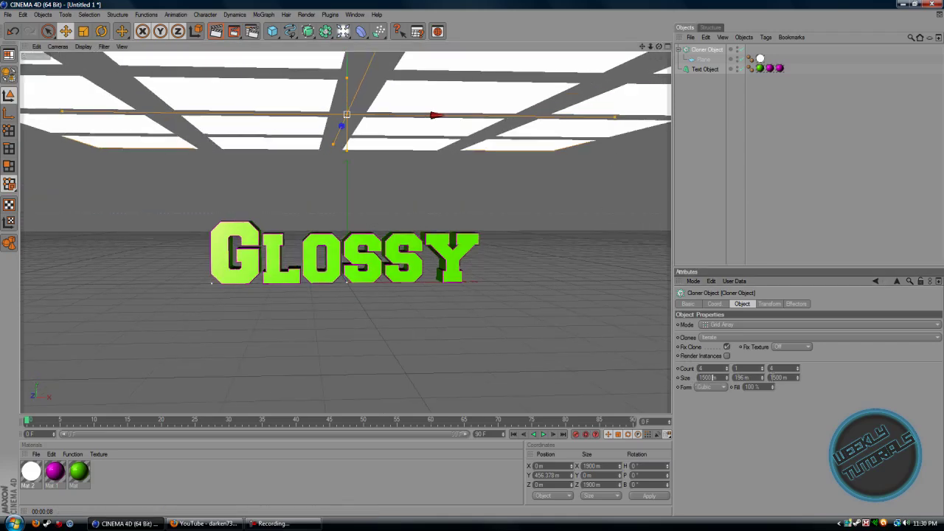
scroll(417, 239, down, 5)
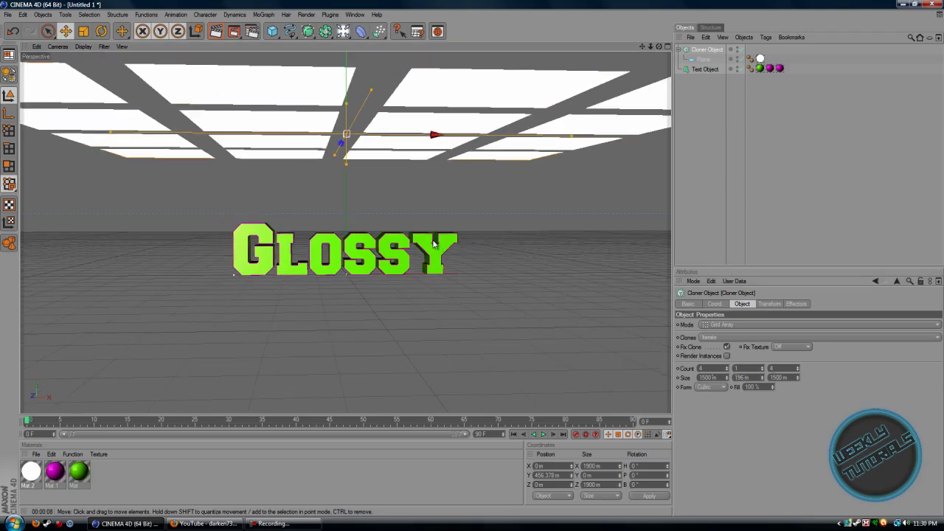
scroll(418, 239, up, 1)
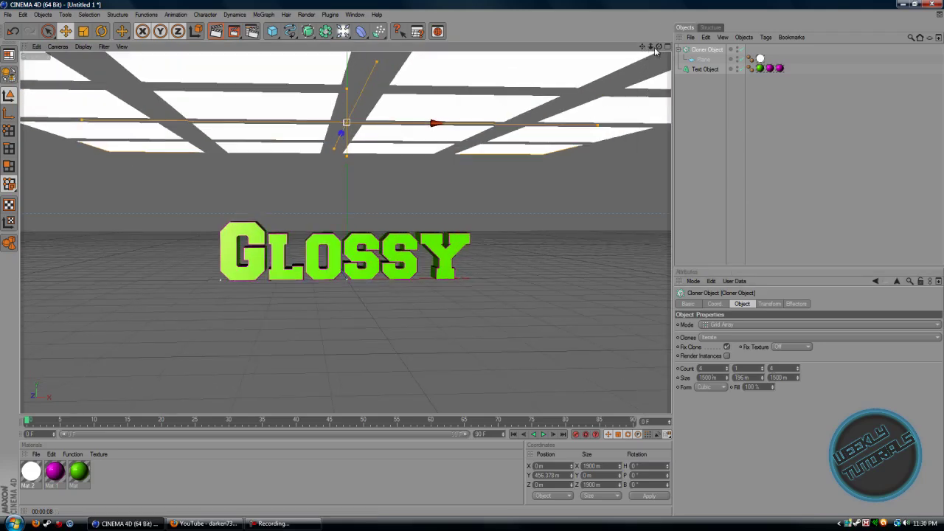
drag(659, 45, 473, 263)
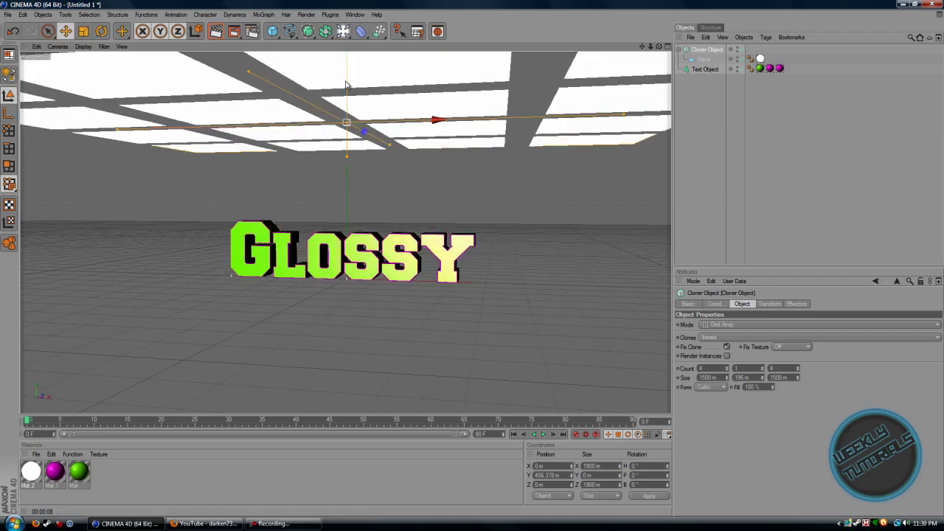
Raise the Cloner with its white planes to a height of about 648 m above the text.
drag(347, 123, 474, 263)
scroll(362, 200, up, 5)
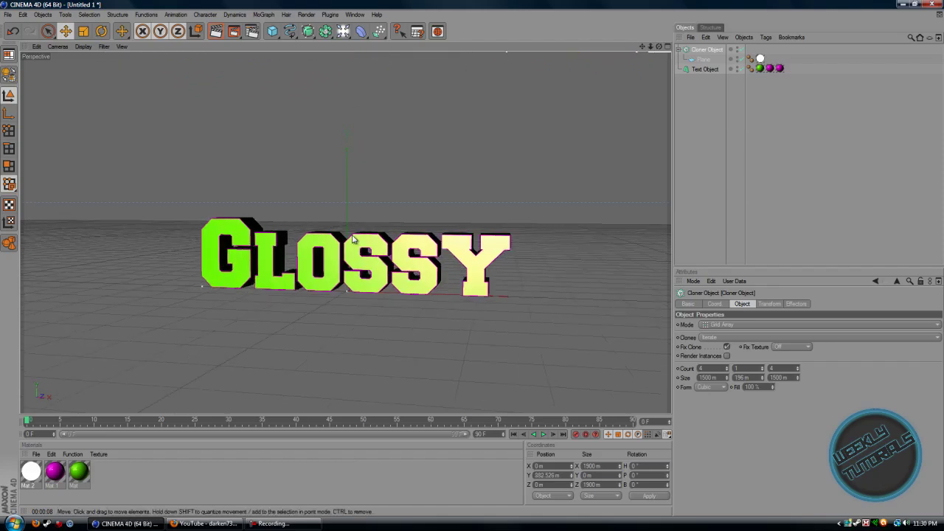
scroll(352, 137, down, 8)
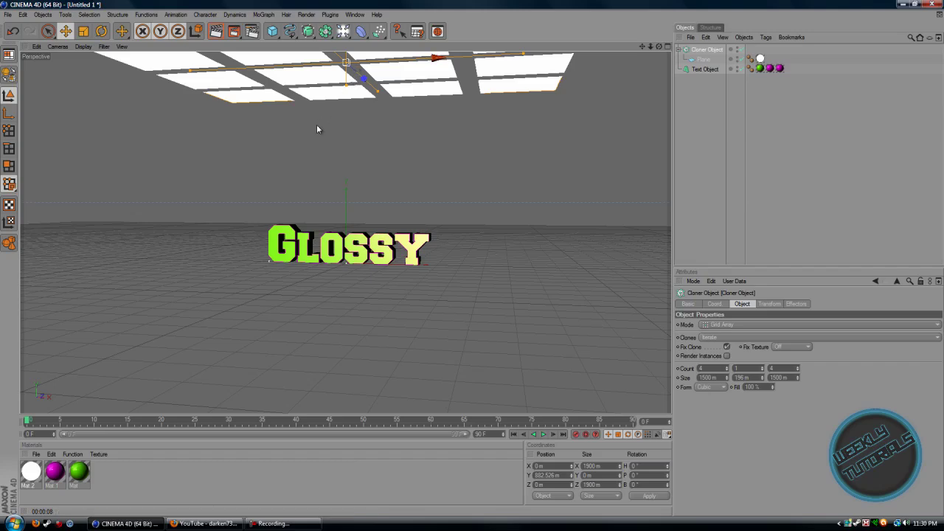
alt+drag(318, 131, 347, 214)
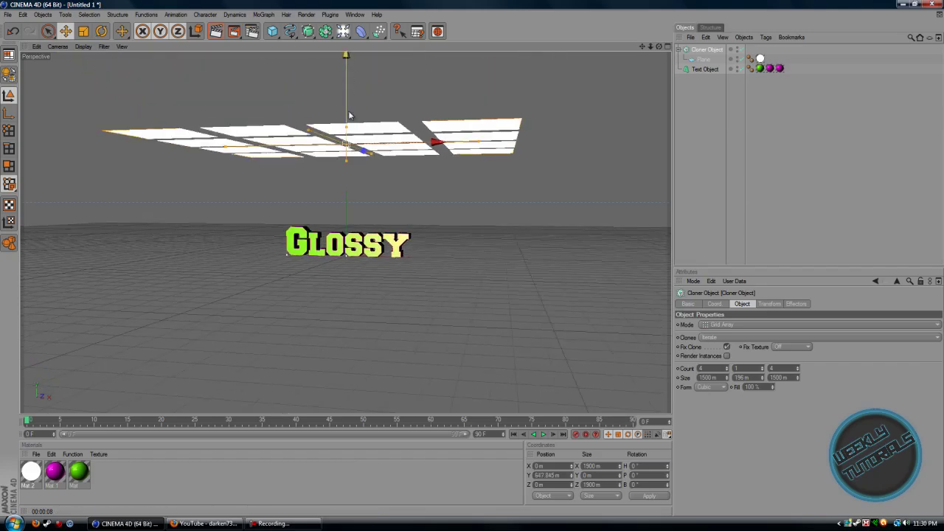
Render the view from the front to preview the text with the luminous planes overhead.
scroll(339, 206, up, 5)
scroll(317, 206, up, 6)
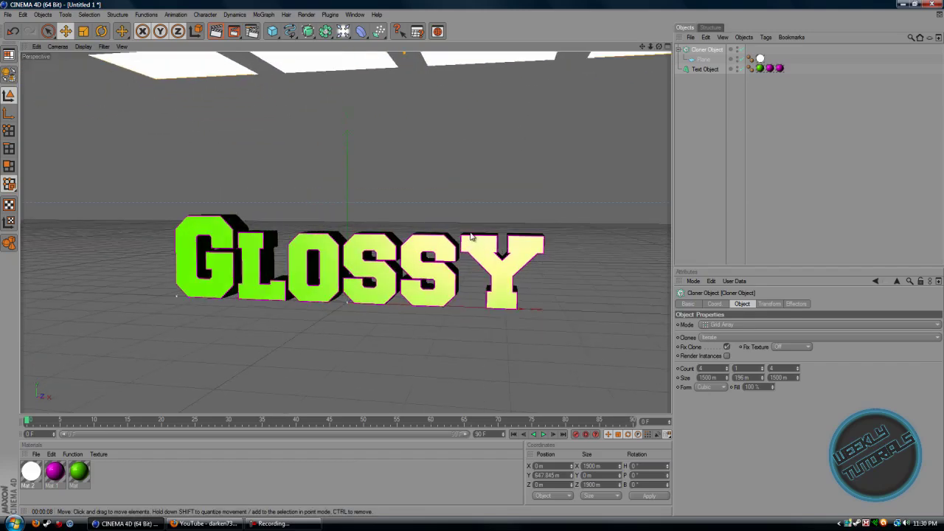
drag(658, 46, 472, 258)
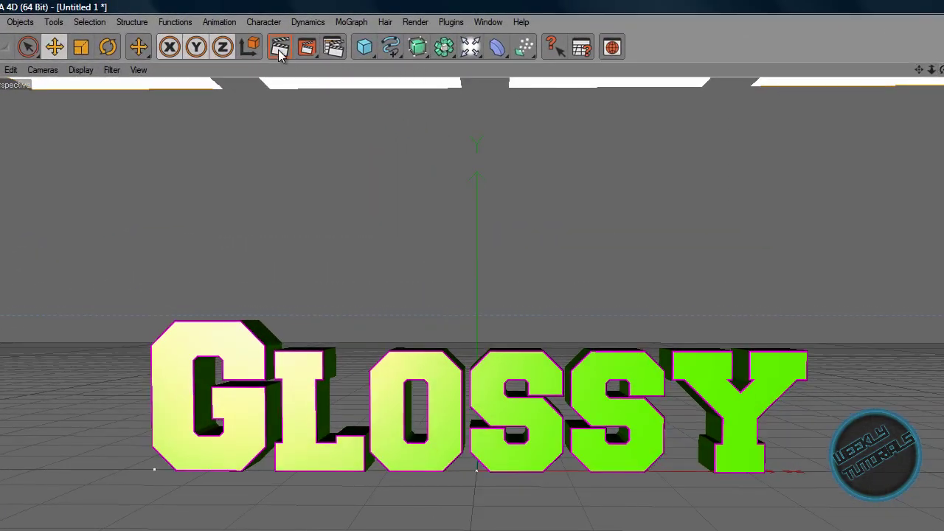
click(280, 50)
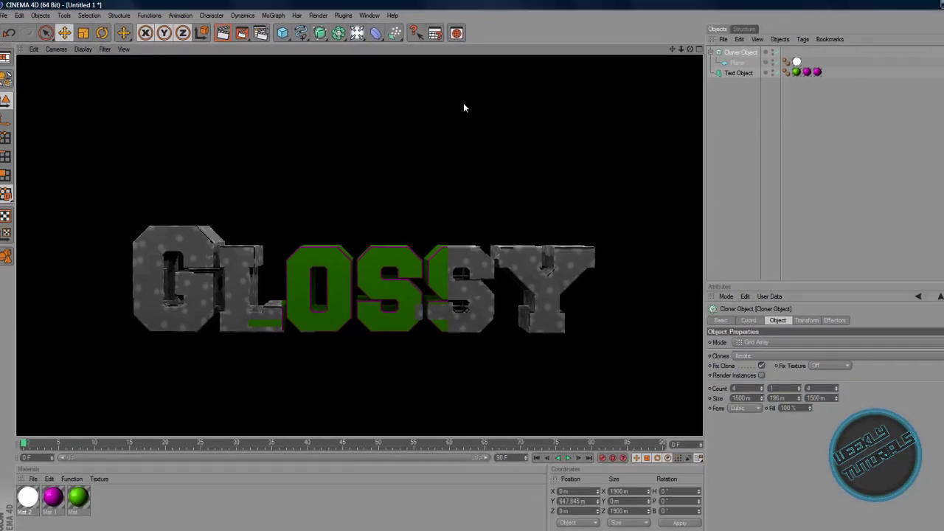
click(480, 118)
Render the text from above at its end to inspect the plane reflections on the letters' upper and side faces.
scroll(407, 131, up, 6)
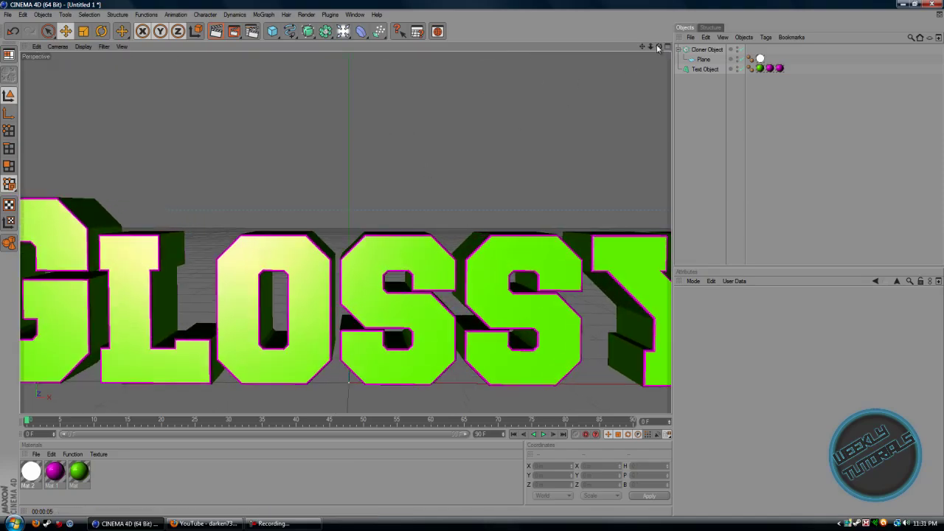
drag(658, 49, 480, 244)
drag(644, 48, 481, 262)
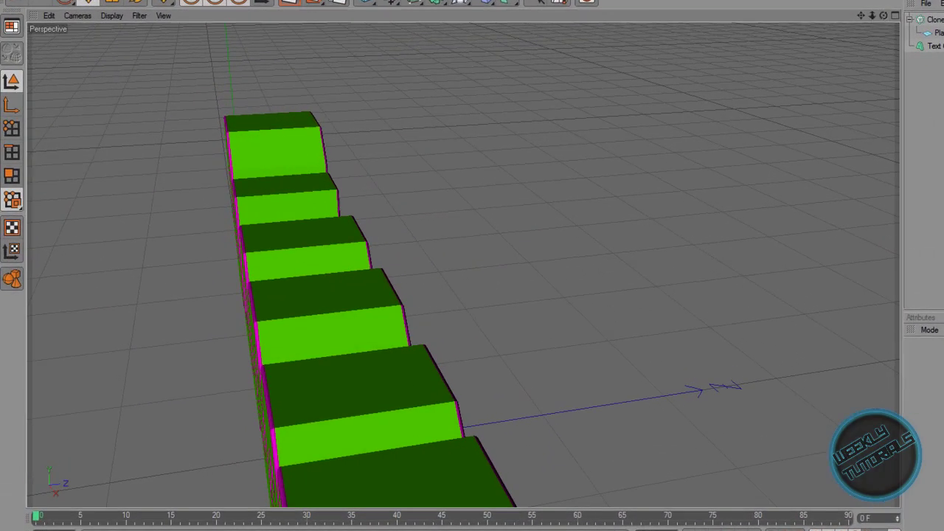
click(289, 3)
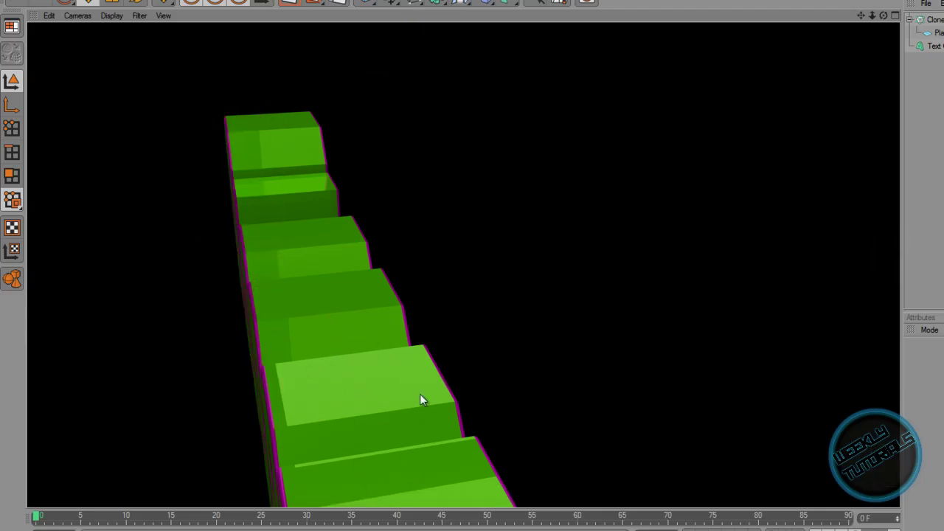
click(884, 15)
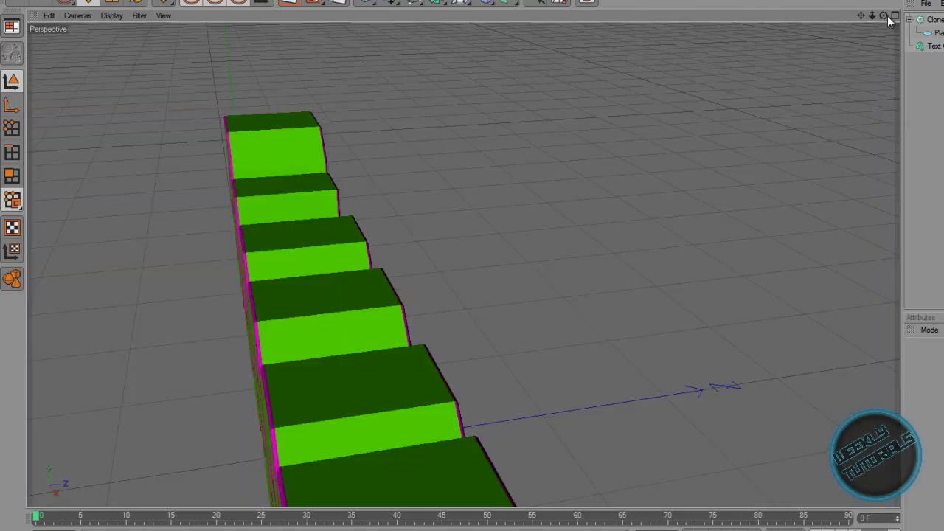
Frame the whole Glossy text from the front at a slight angle in the perspective view.
drag(885, 15, 652, 300)
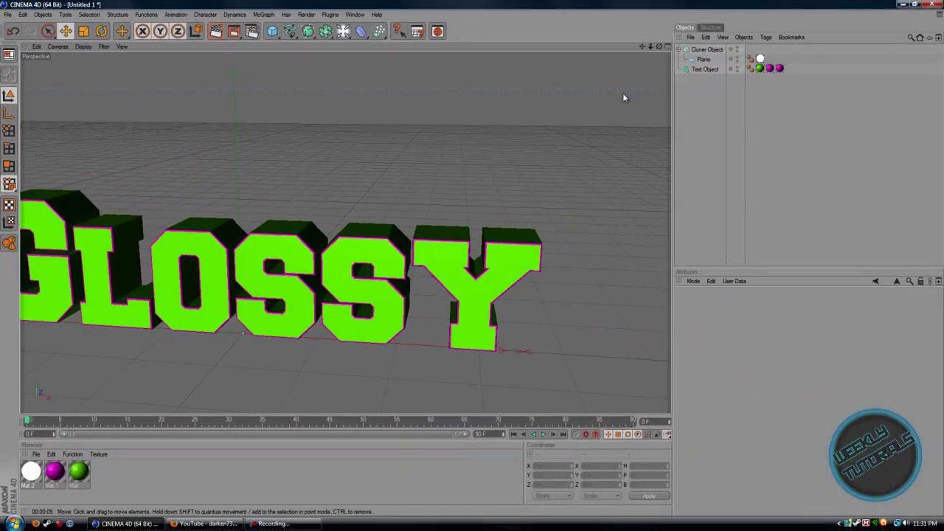
drag(870, 15, 639, 300)
alt+drag(479, 259, 402, 135)
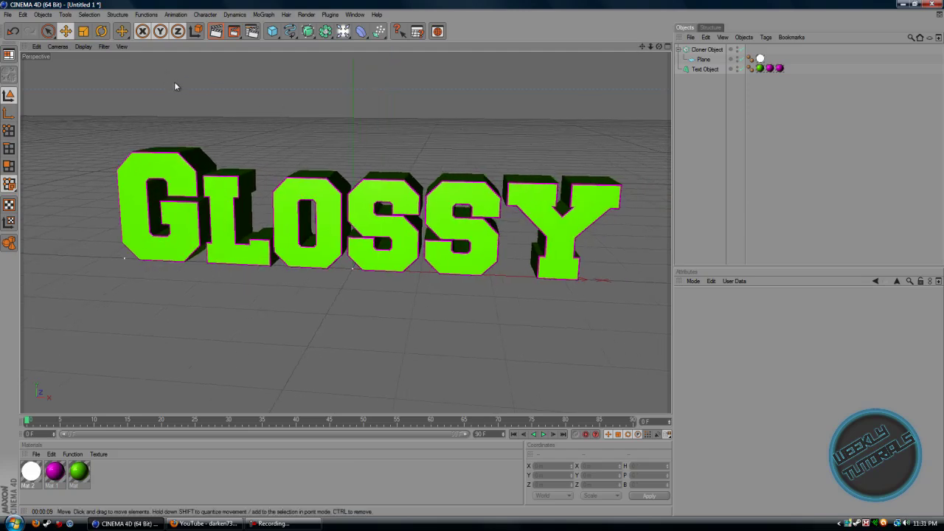
Open the render settings and examine the Global Illumination entry and the list of effects that can be added.
click(306, 15)
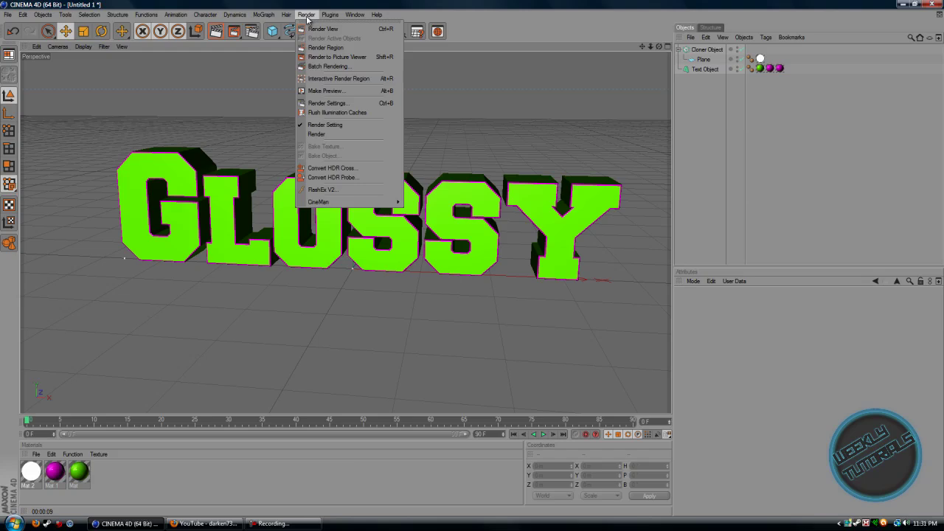
click(327, 103)
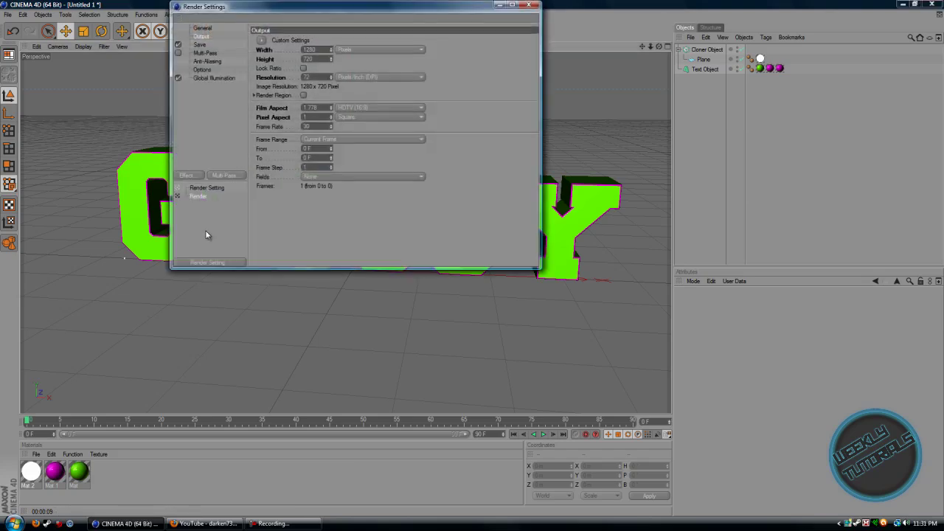
click(196, 179)
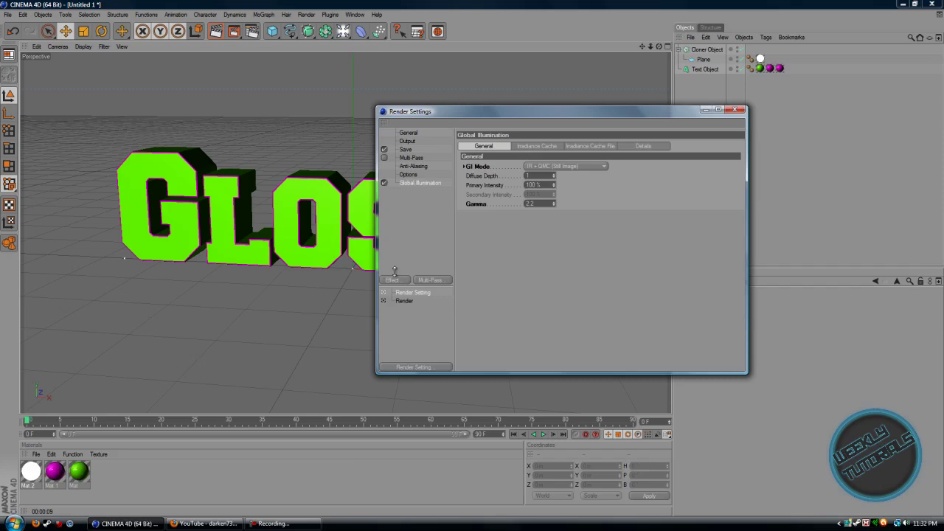
click(403, 281)
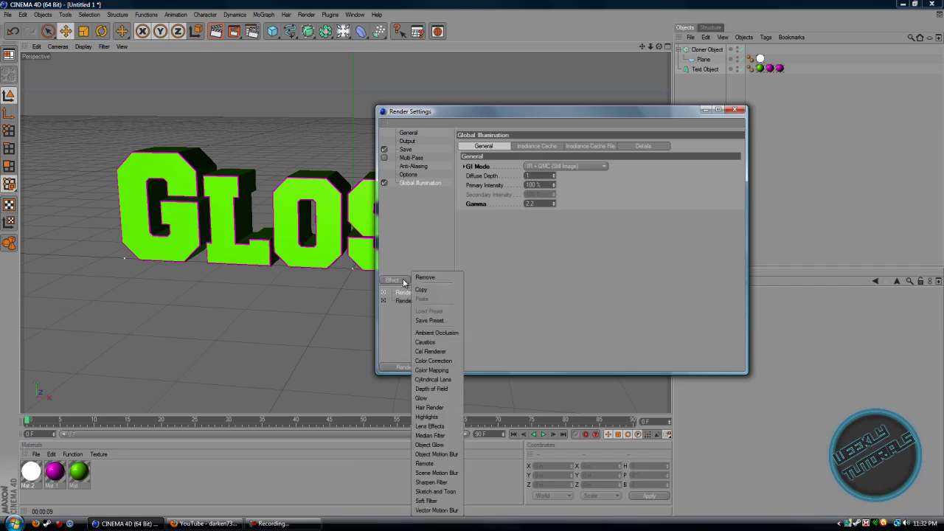
click(392, 267)
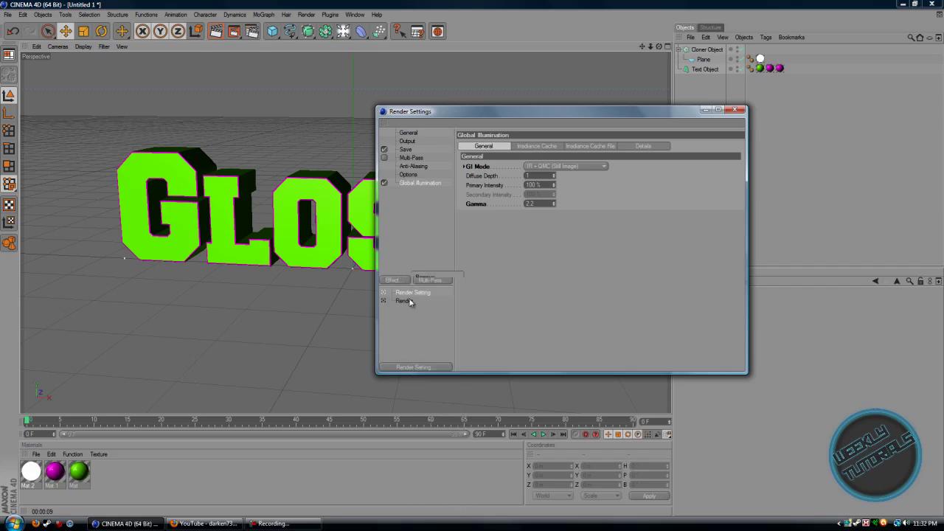
click(420, 282)
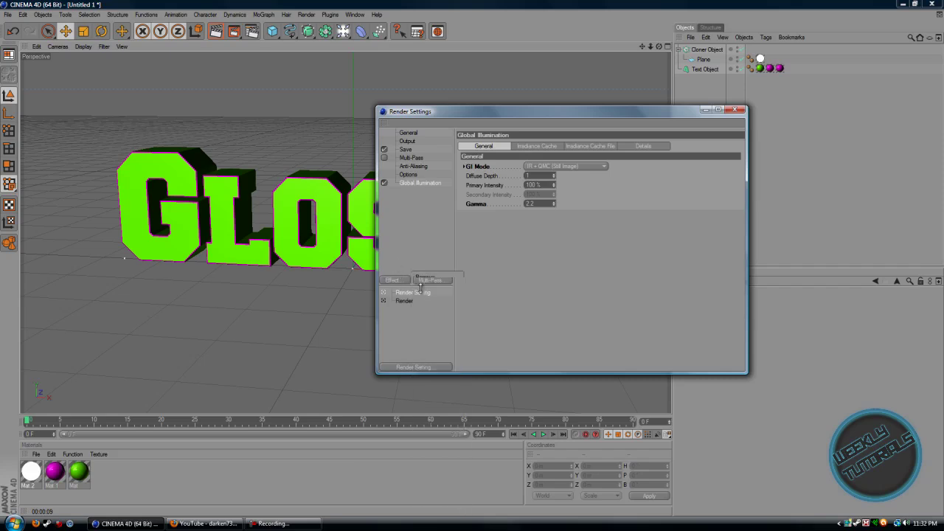
click(408, 132)
click(408, 141)
click(417, 183)
click(396, 281)
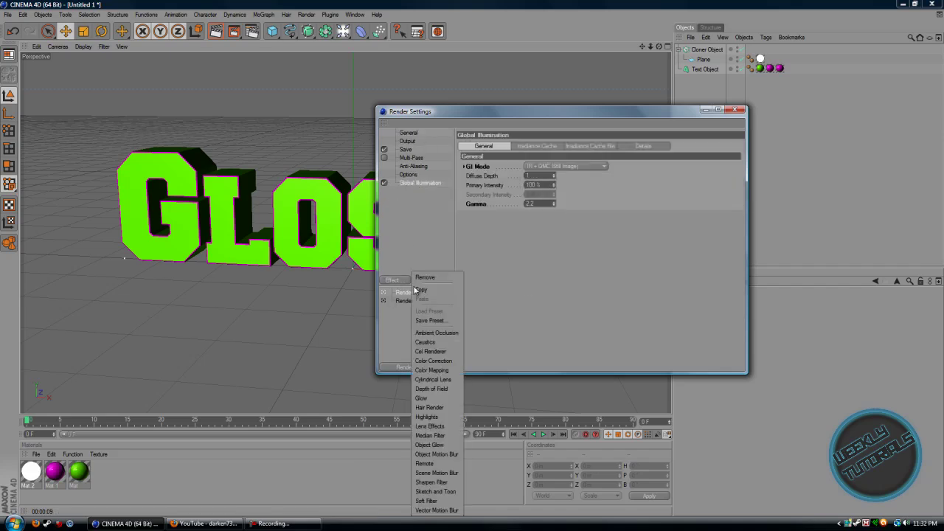
click(418, 212)
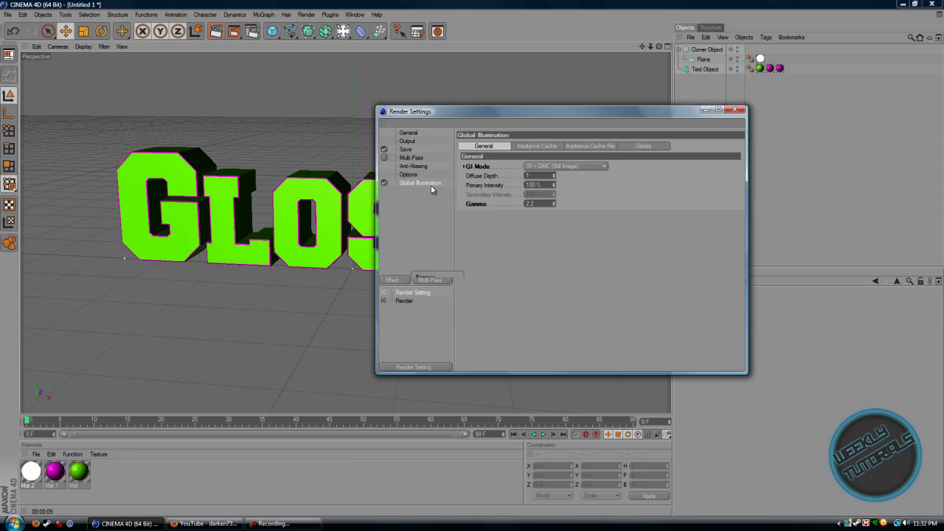
Review the Global Illumination mode choices and the irradiance cache options.
click(528, 167)
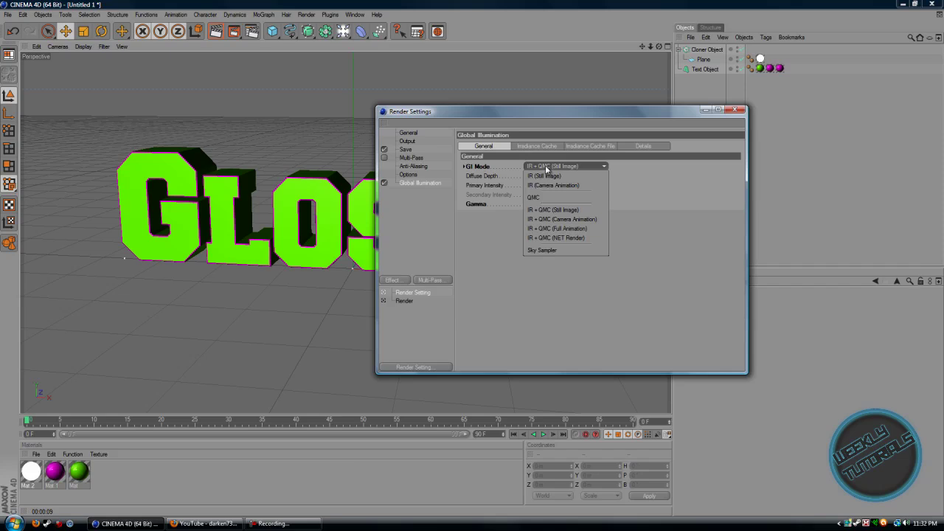
click(547, 168)
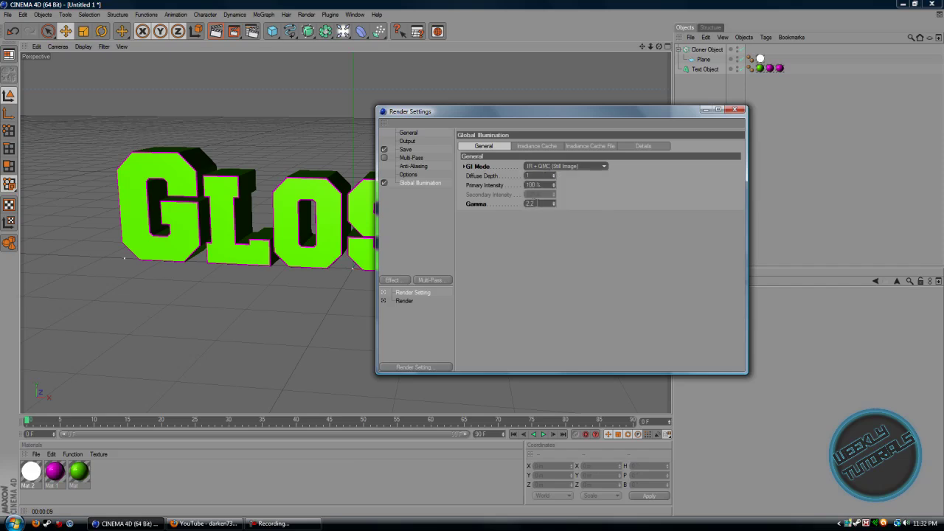
click(552, 147)
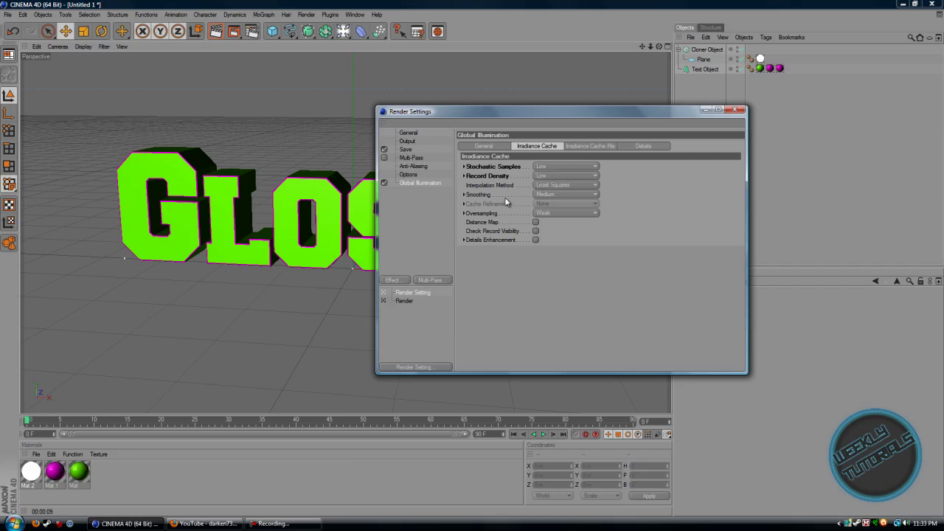
Check the anti-aliasing mode and choose 2x2 as the minimum anti-aliasing level.
click(424, 168)
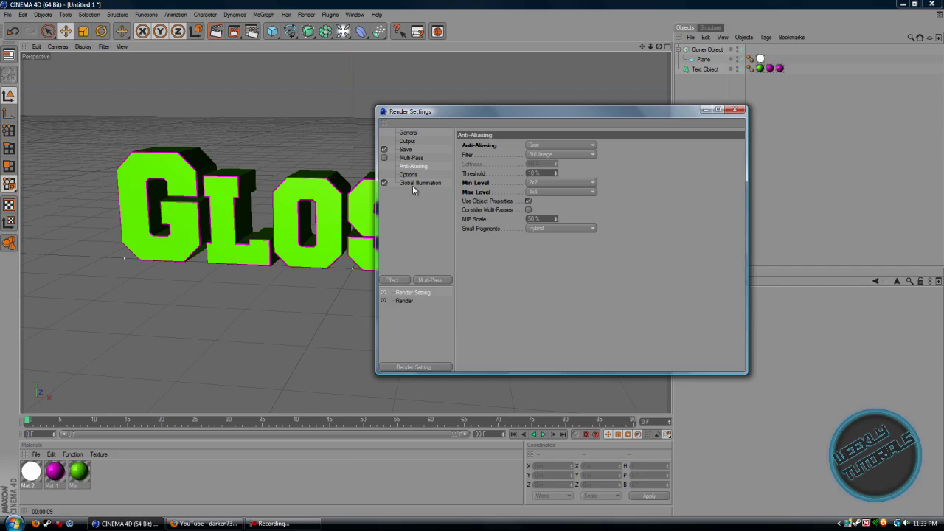
click(556, 145)
click(555, 144)
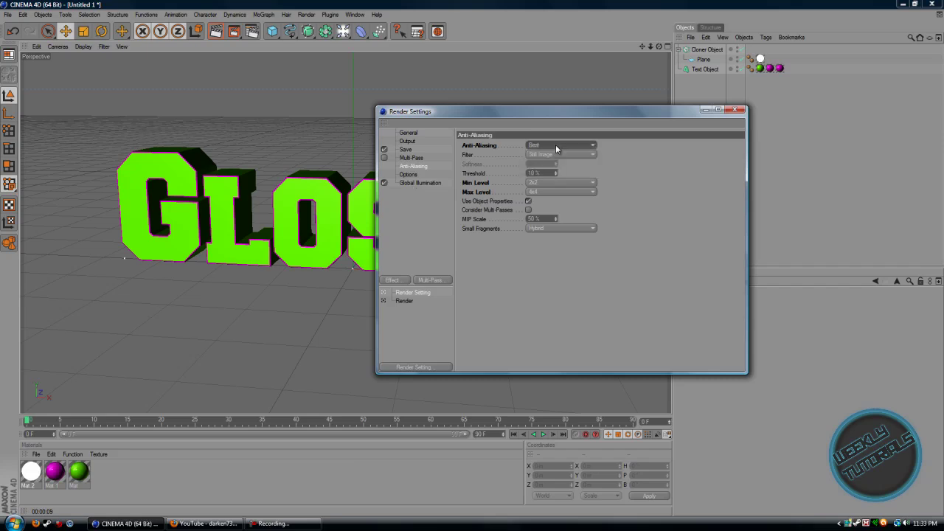
click(547, 182)
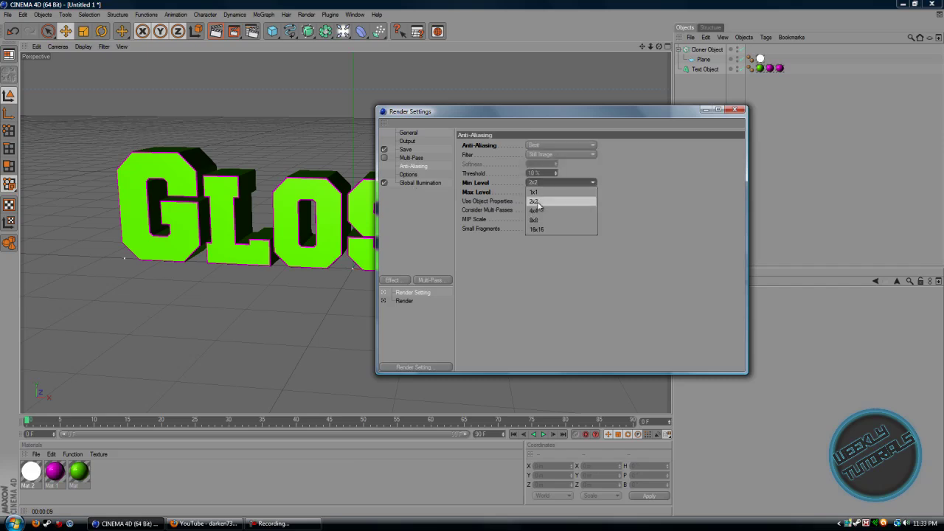
click(539, 201)
Check the render output size, set the saved image format to PNG, and close the render settings.
click(416, 133)
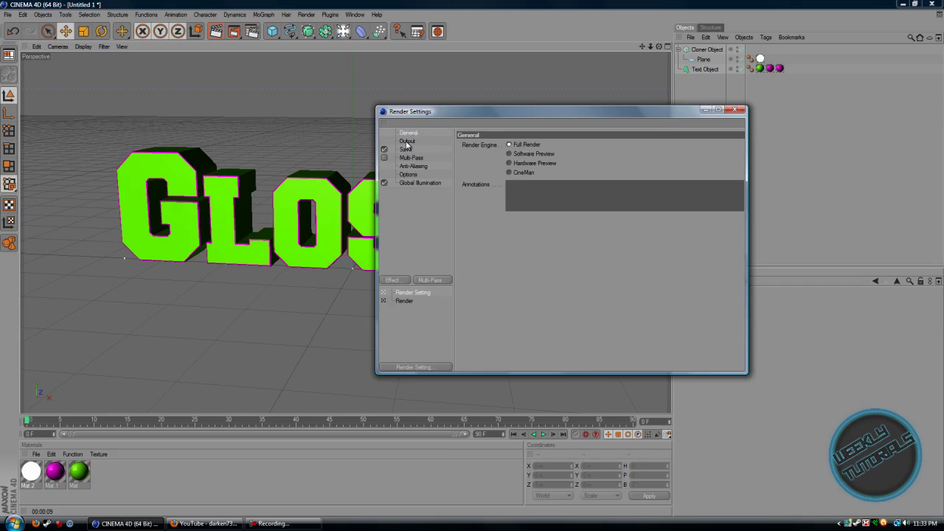
click(438, 141)
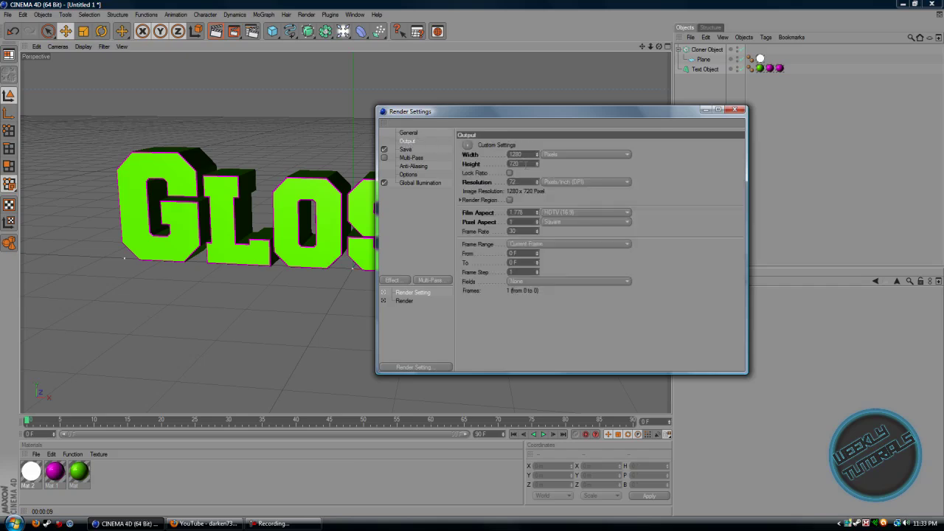
click(408, 150)
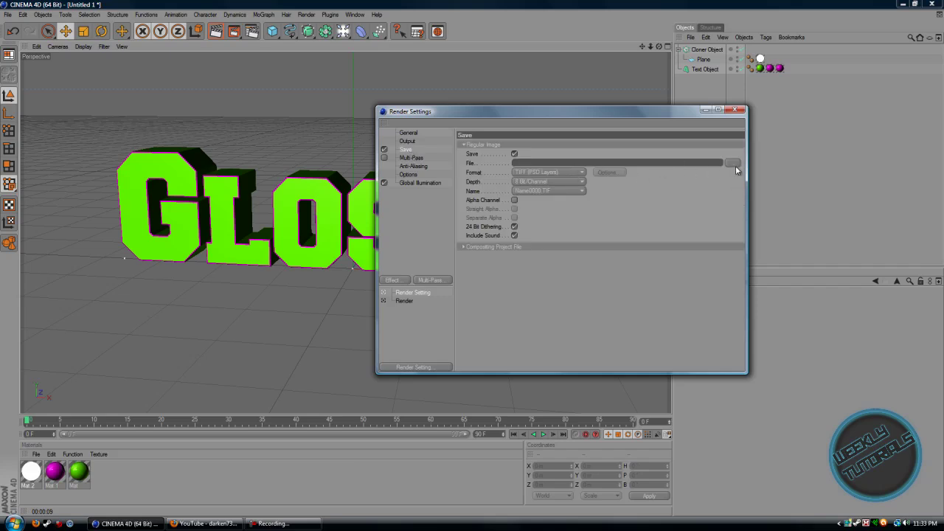
click(571, 173)
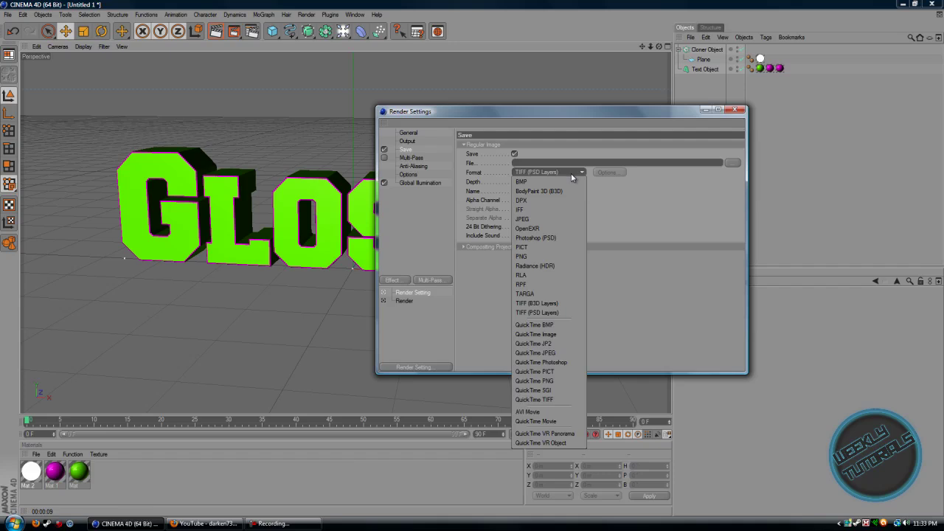
click(546, 257)
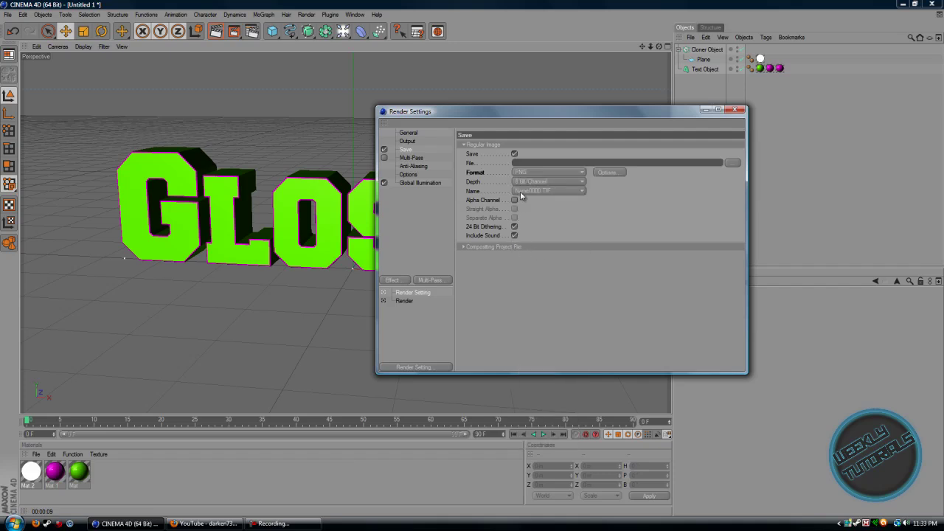
click(417, 159)
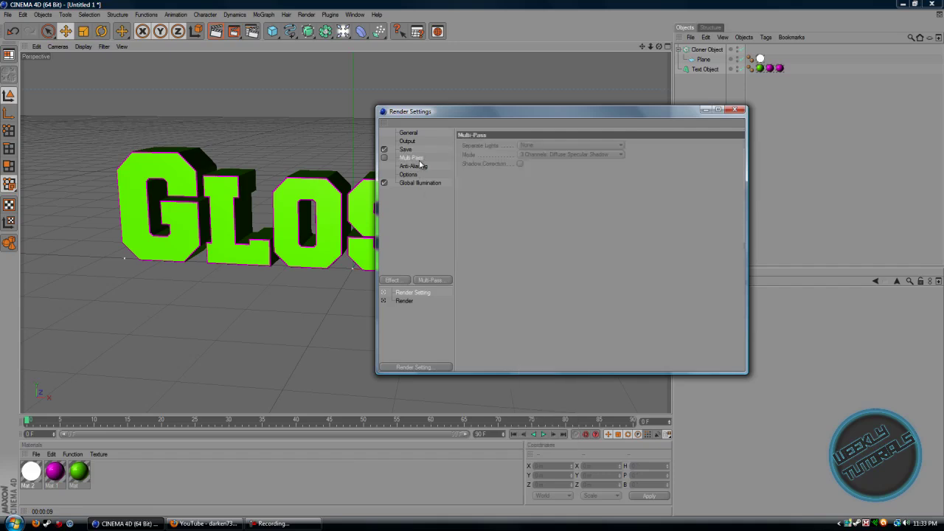
click(418, 134)
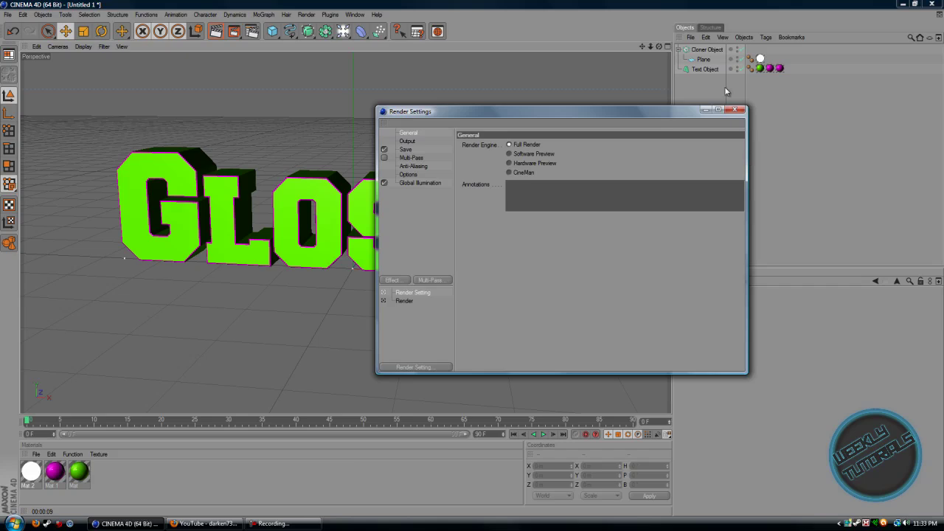
click(743, 110)
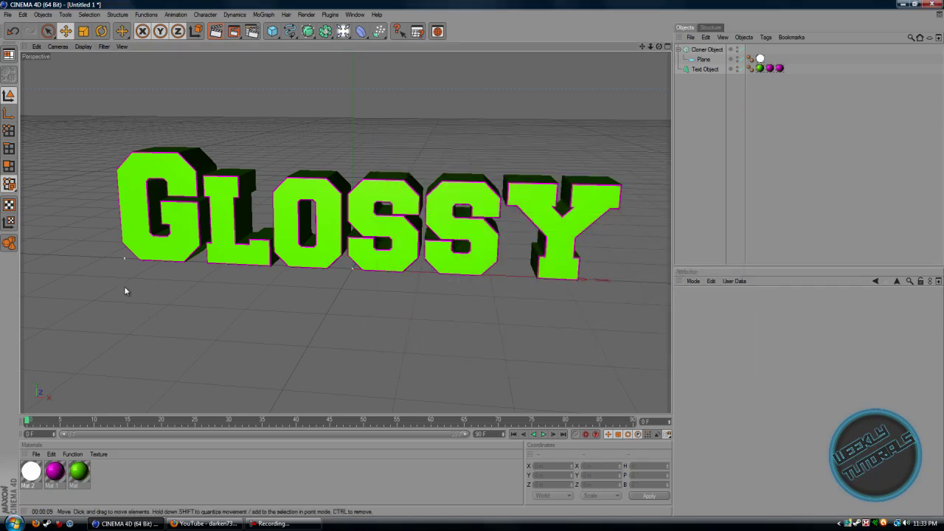